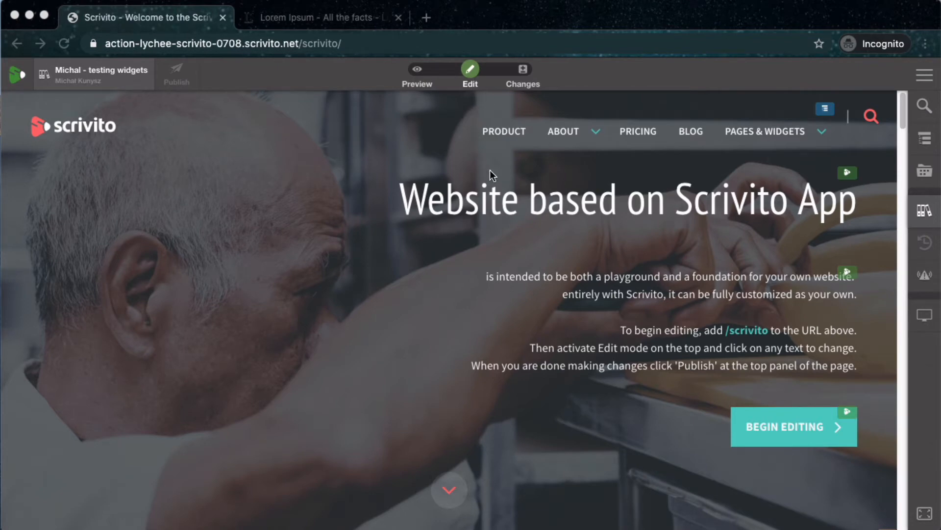
# - Insert a Columns widget directly below the "Website based on Scrivito App" headline
pyautogui.click(435, 238)
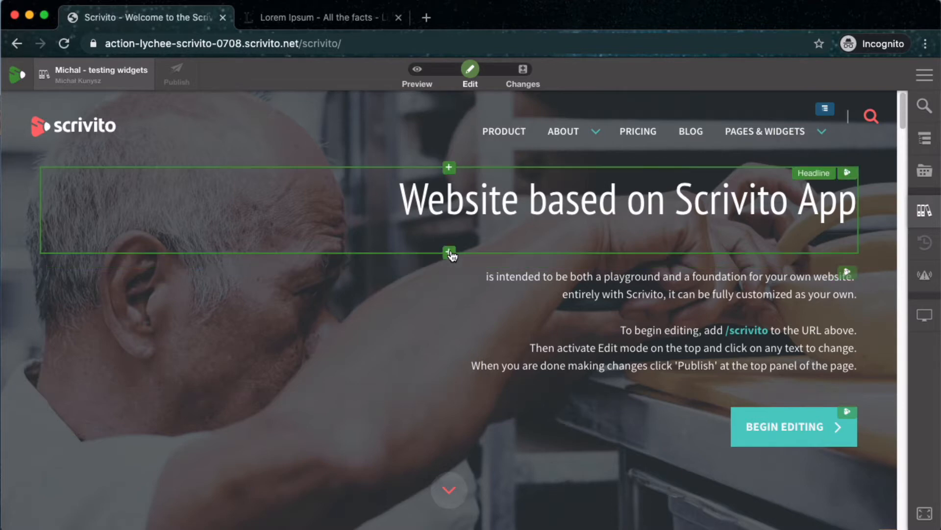
pyautogui.click(450, 252)
pyautogui.click(450, 268)
pyautogui.click(450, 253)
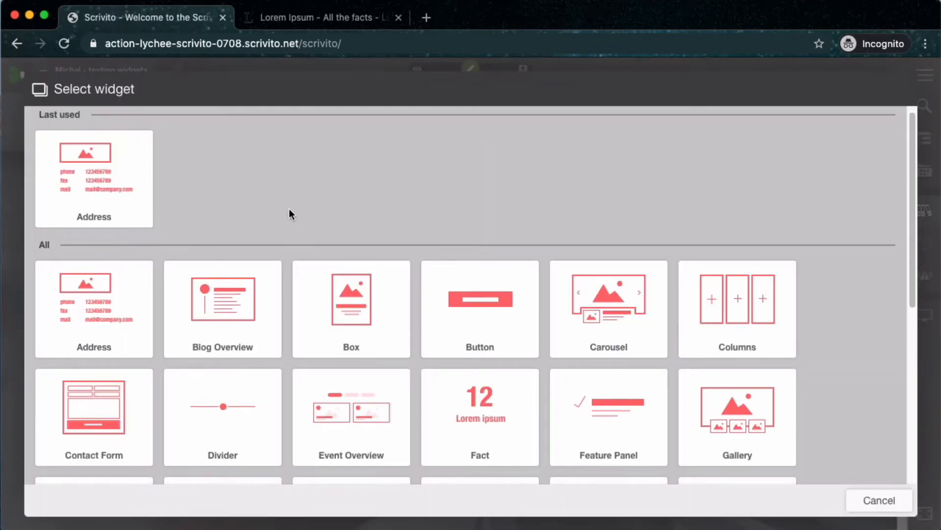
pyautogui.scroll(-3, 289, 214)
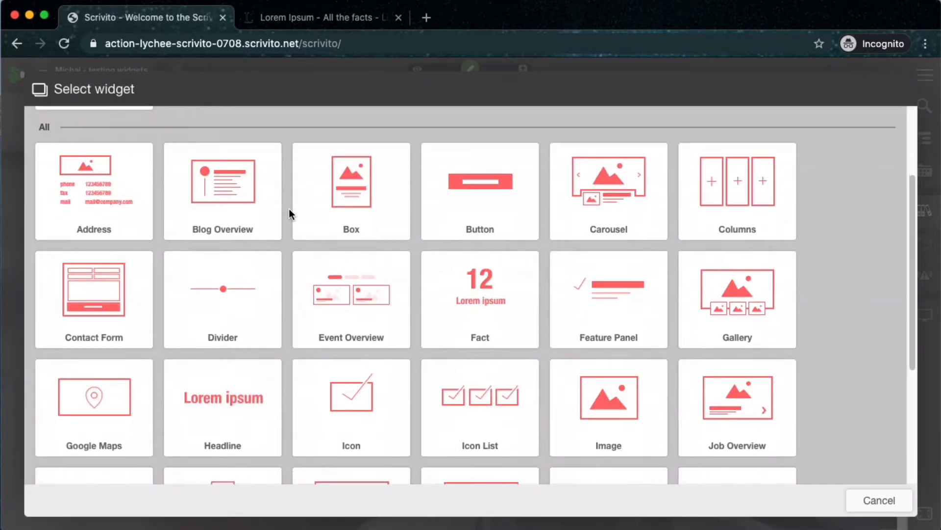
pyautogui.scroll(-5, 289, 211)
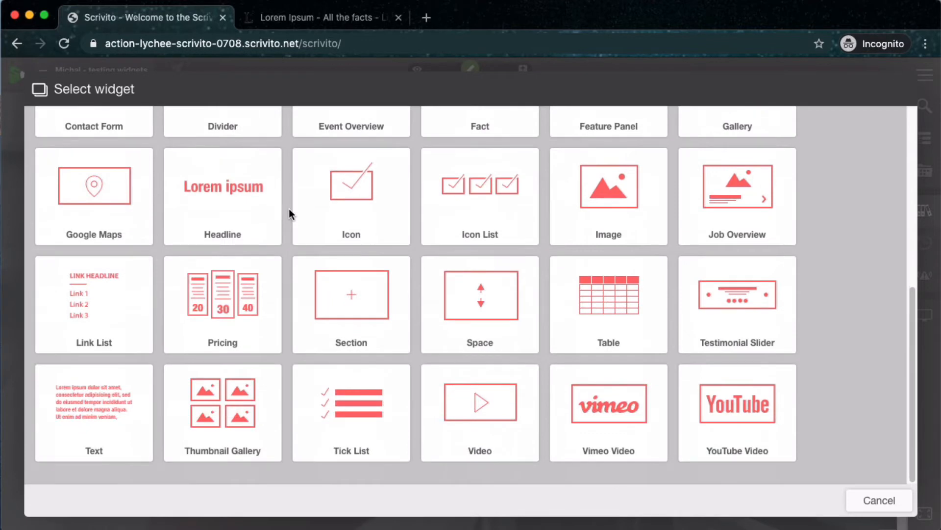
pyautogui.scroll(2, 289, 213)
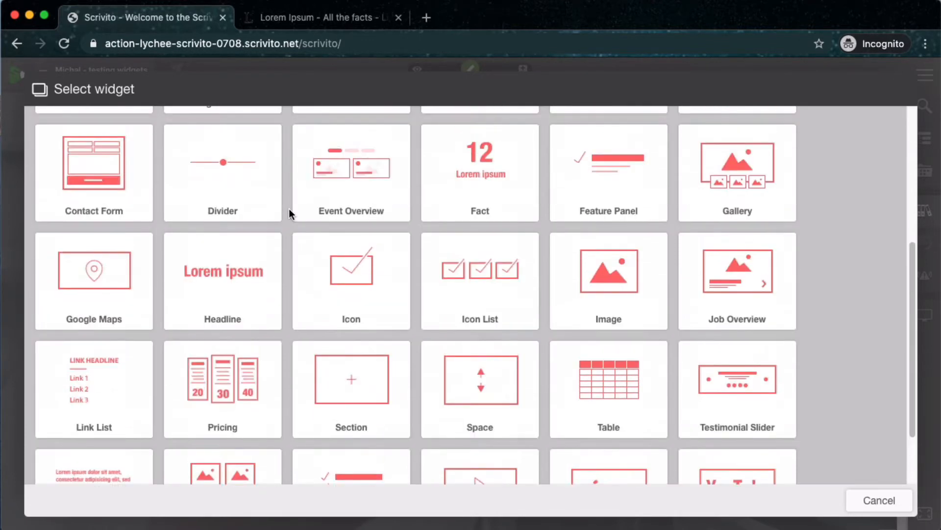
pyautogui.scroll(3, 289, 211)
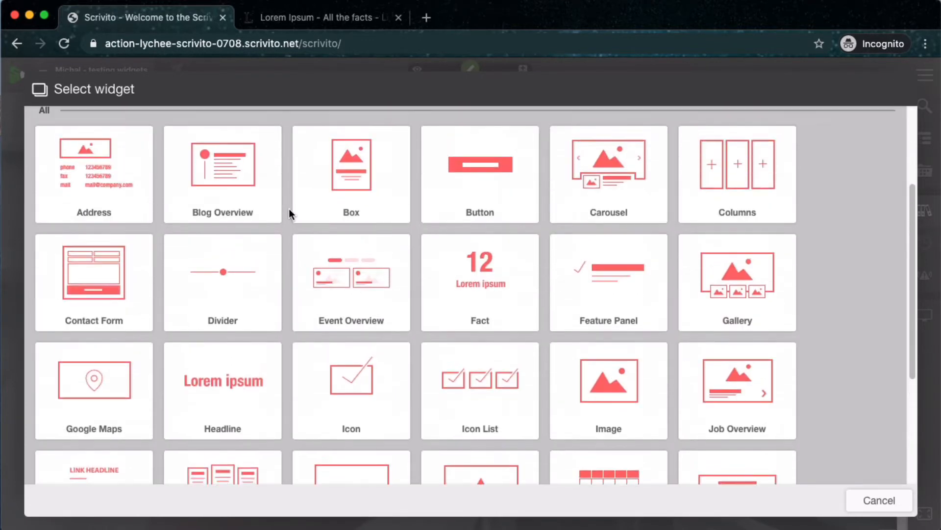
pyautogui.scroll(3, 289, 214)
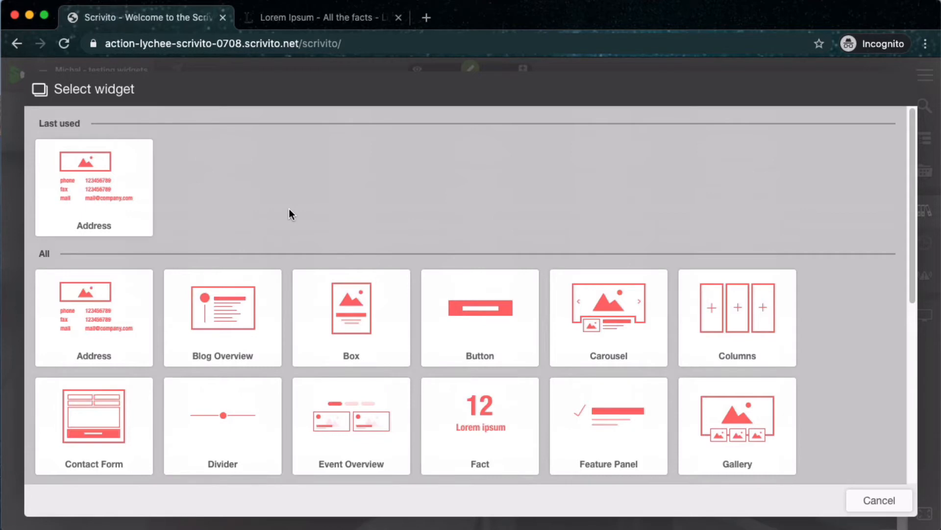
pyautogui.scroll(-1, 289, 214)
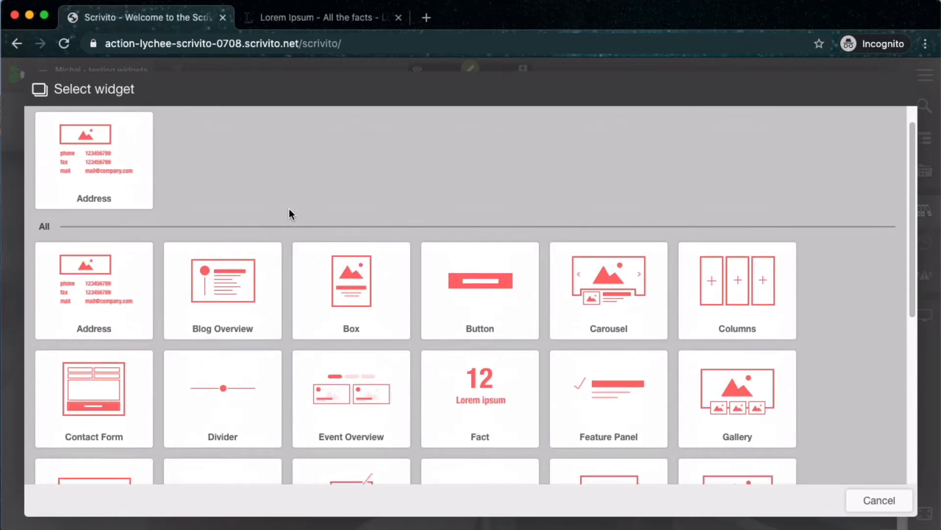
pyautogui.scroll(-1, 289, 214)
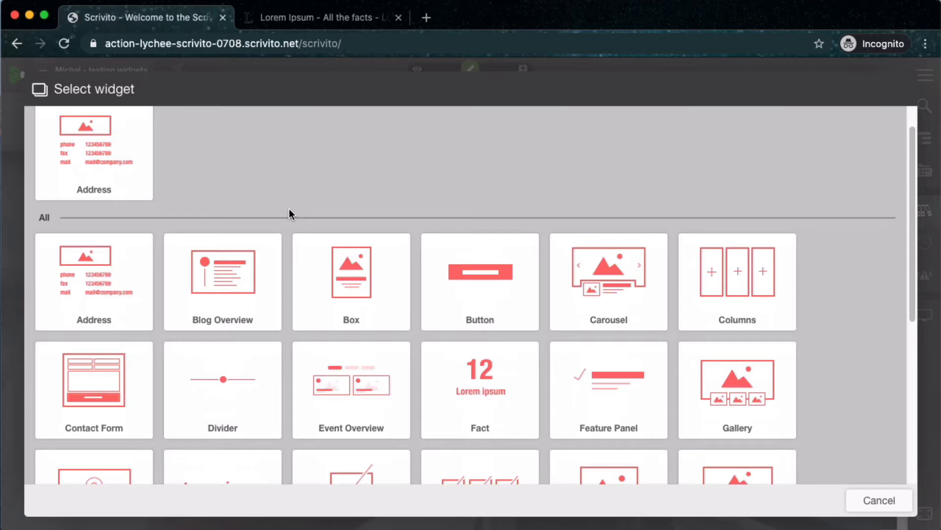
pyautogui.click(766, 287)
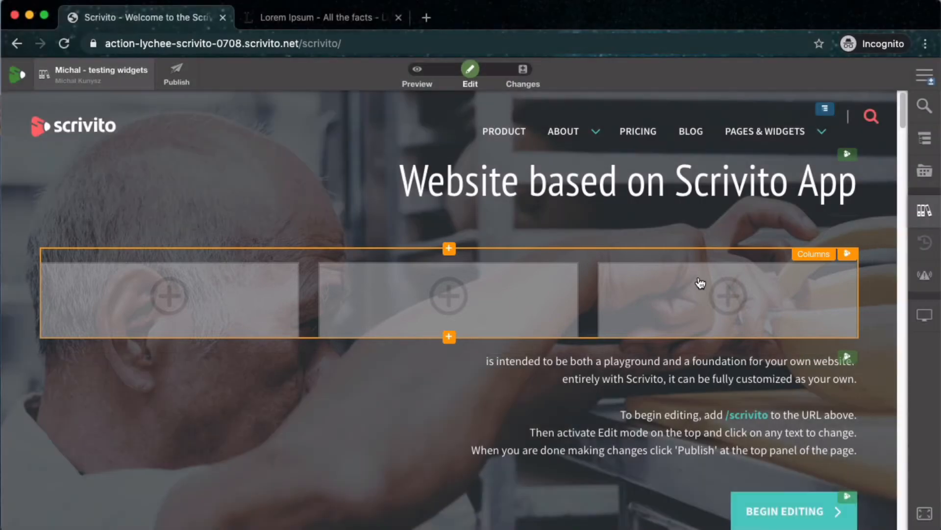
# - Set the Columns widget to stretch (full height) alignment and a desktop layout of four equal columns
pyautogui.click(847, 254)
pyautogui.click(823, 276)
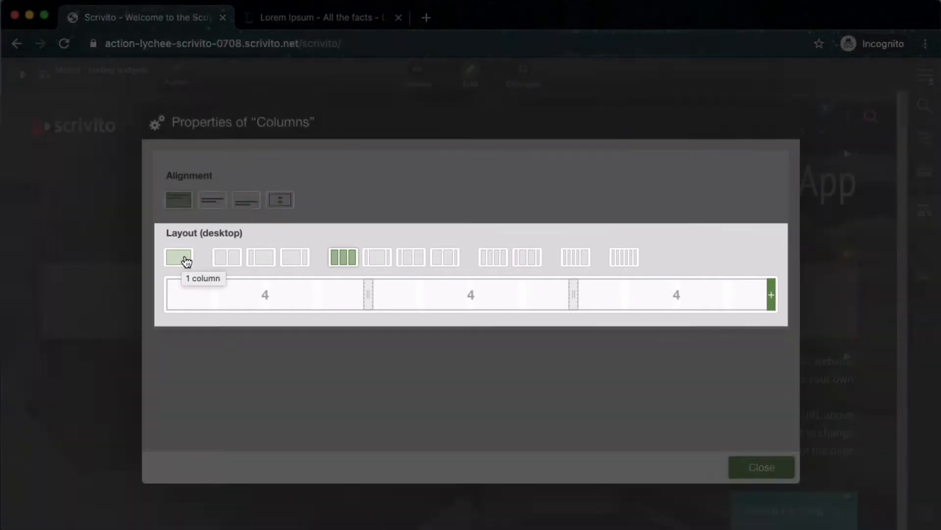
pyautogui.click(226, 258)
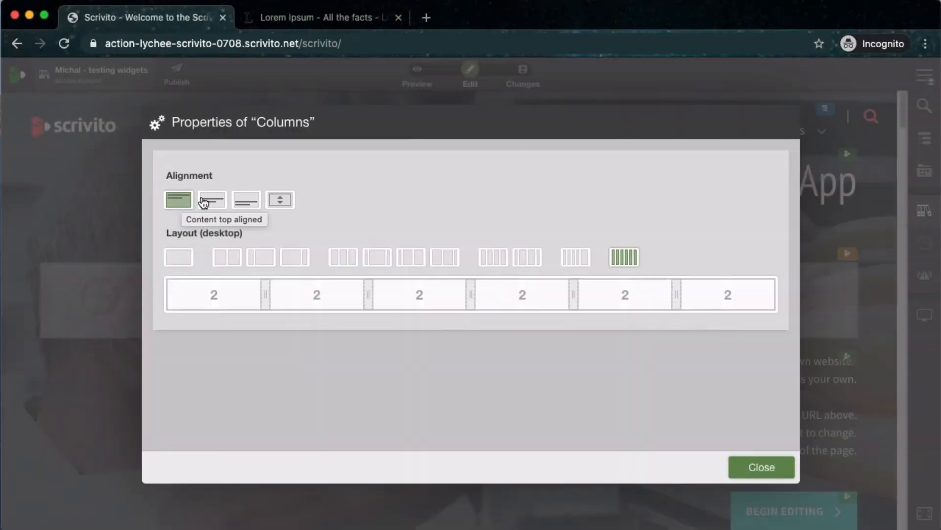
pyautogui.click(281, 201)
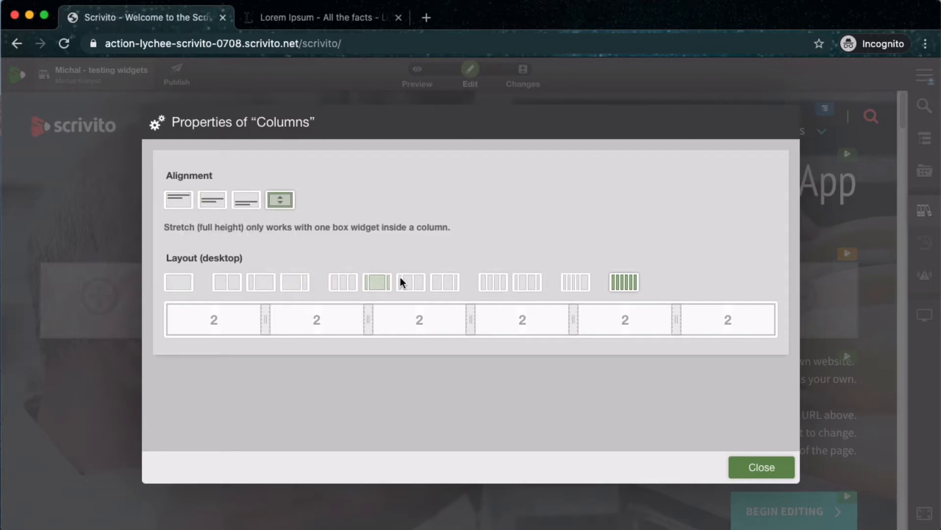
pyautogui.click(488, 287)
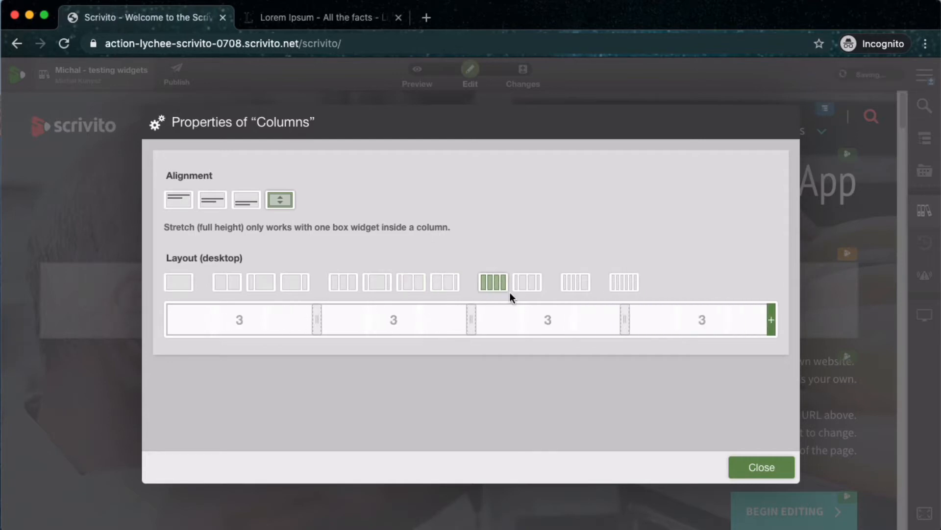
pyautogui.click(756, 466)
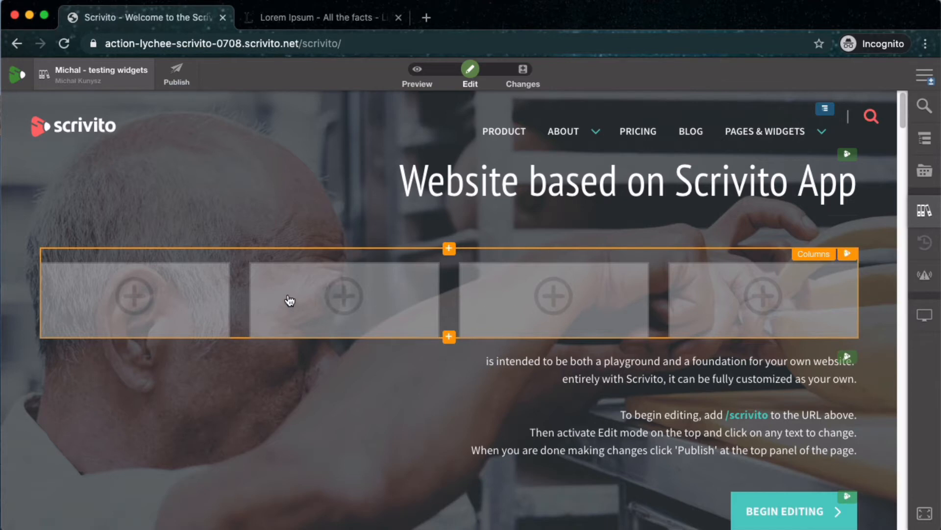
# - Insert a Box widget into the first of the four columns
pyautogui.click(165, 296)
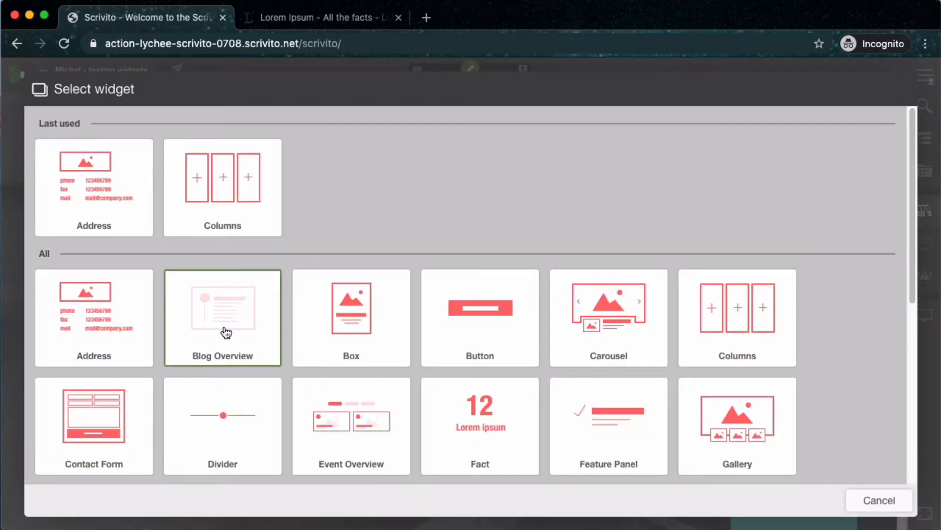
pyautogui.click(376, 327)
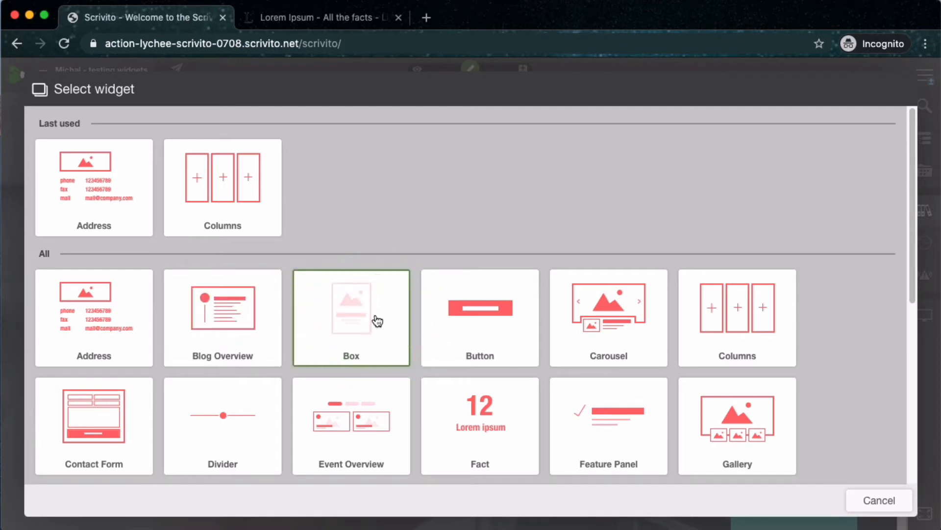
pyautogui.click(378, 321)
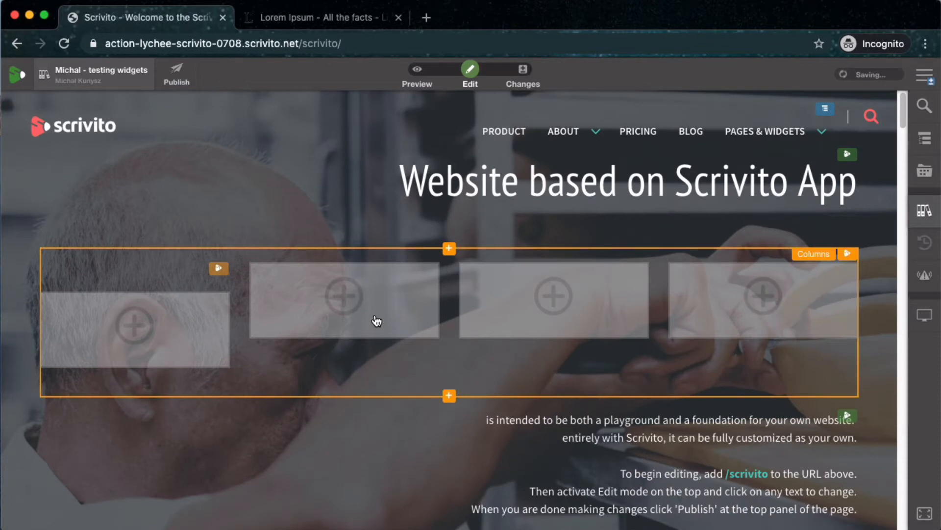
# - Insert a Headline widget inside the box in the first column
pyautogui.moveTo(181, 320)
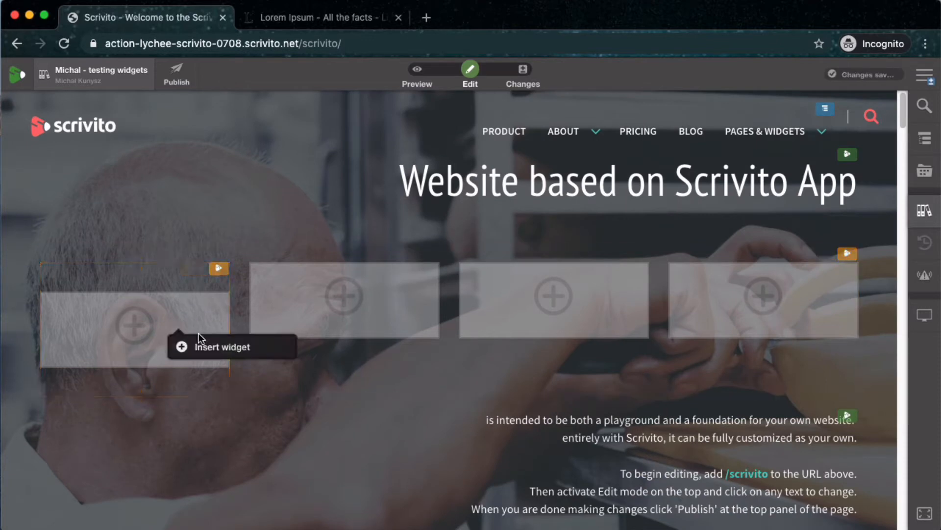
pyautogui.click(210, 349)
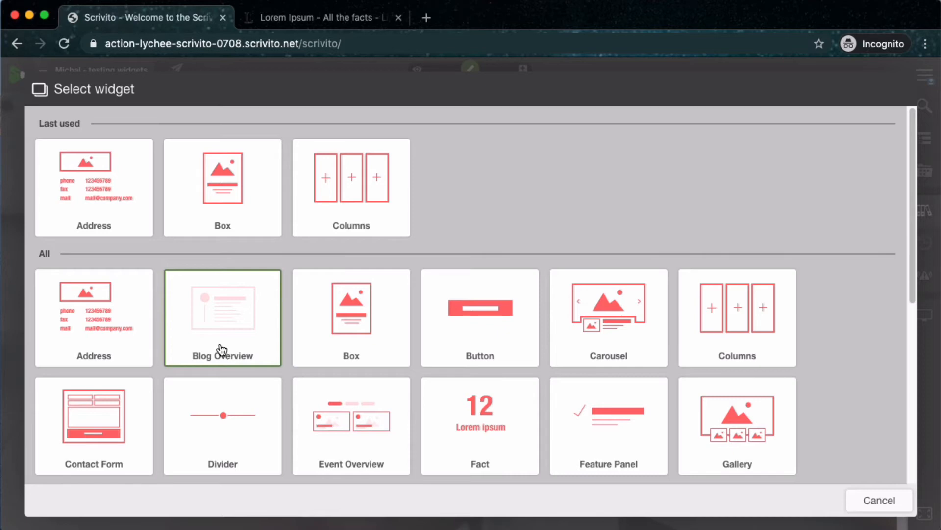
pyautogui.scroll(-1, 220, 351)
pyautogui.scroll(-4, 220, 349)
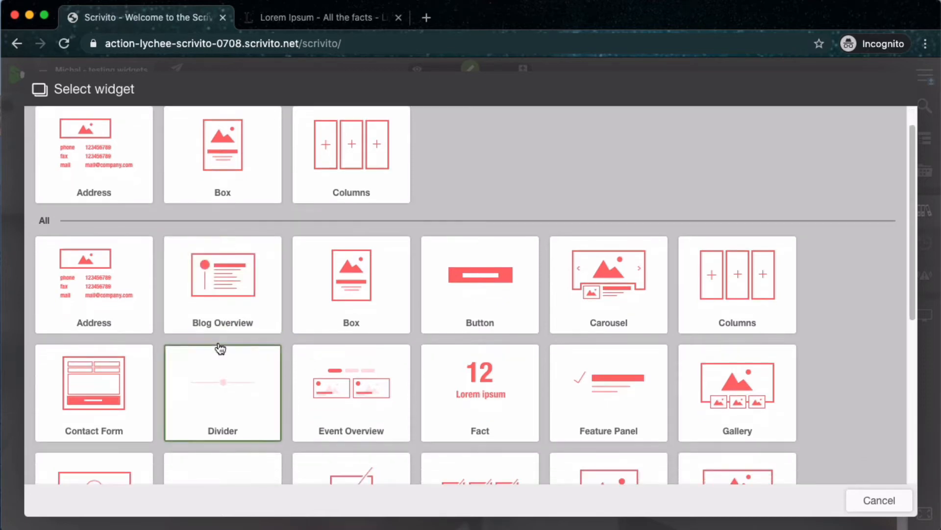
pyautogui.click(234, 363)
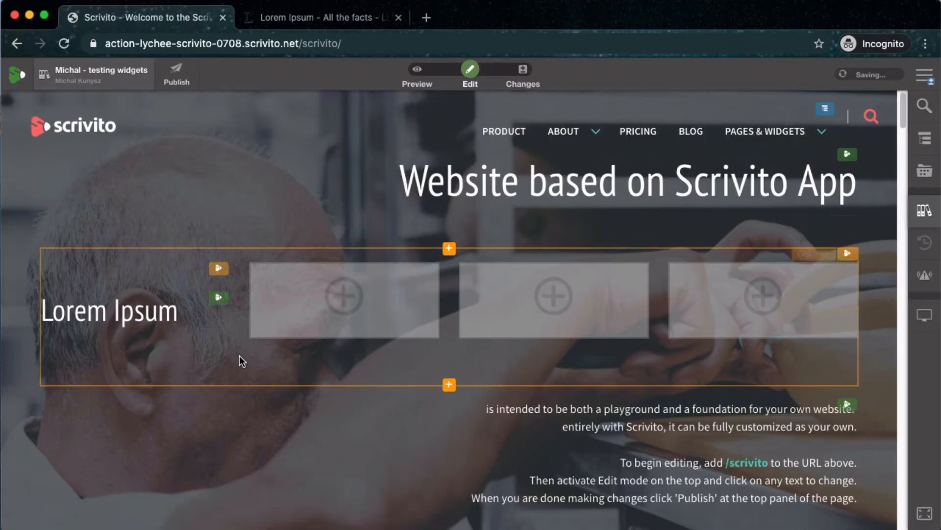
# - Add a Text widget below the "Lorem Ipsum" headline in the first column's box
pyautogui.click(134, 339)
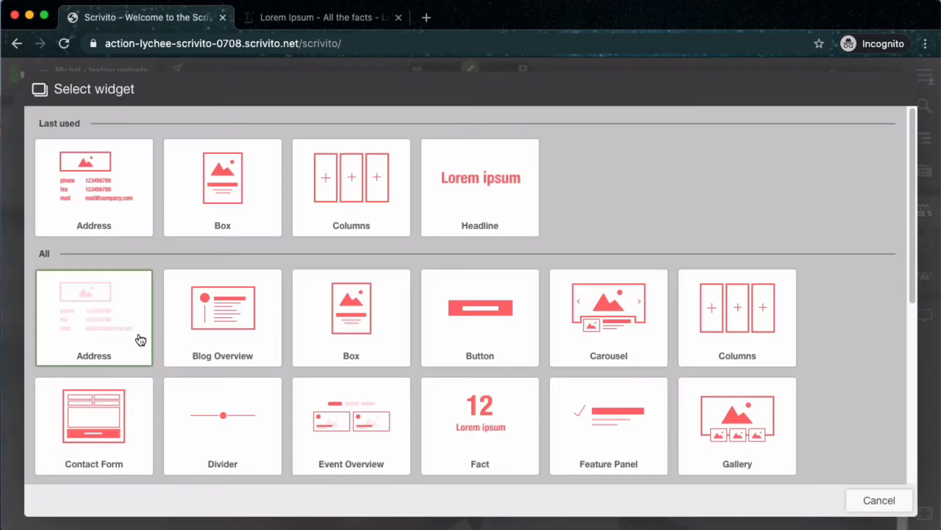
pyautogui.scroll(-1, 245, 348)
pyautogui.scroll(-3, 259, 348)
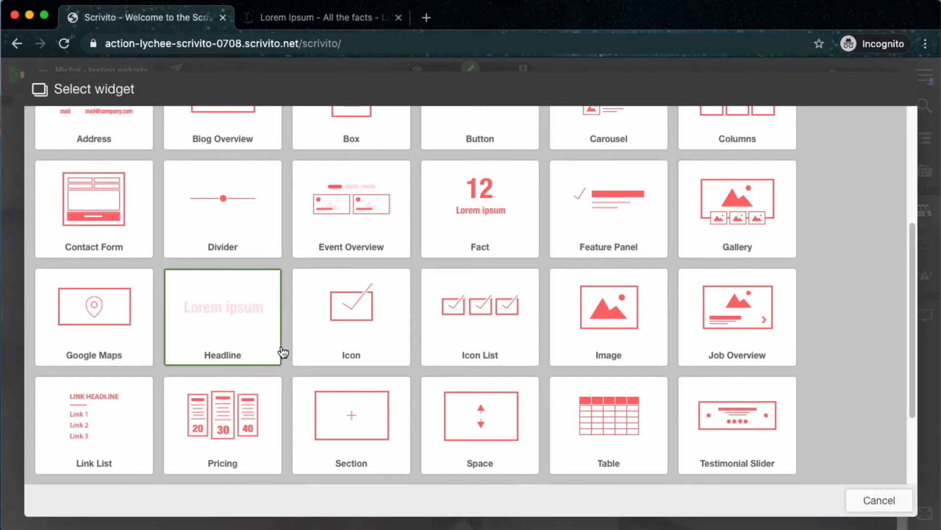
pyautogui.scroll(-2, 285, 408)
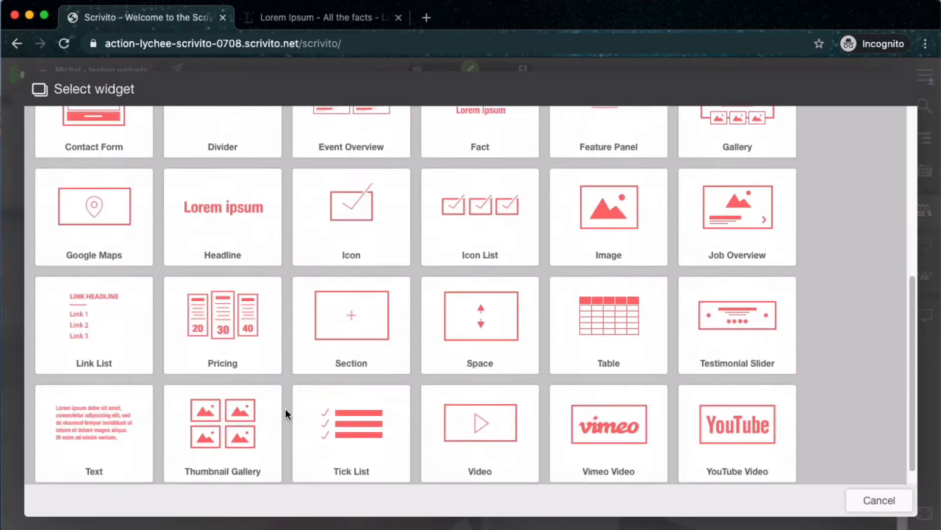
pyautogui.click(117, 420)
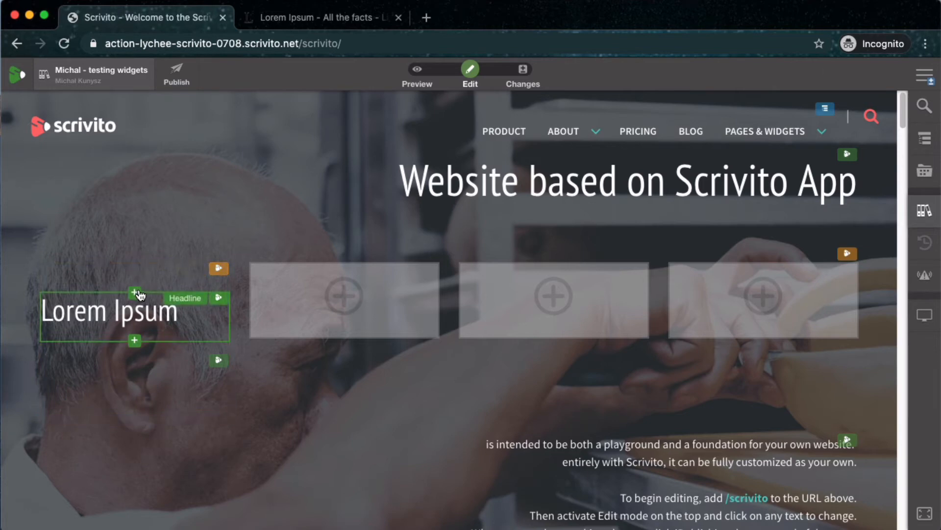
# - Add an Image widget above the "Lorem Ipsum" headline in the first column's box
pyautogui.click(135, 293)
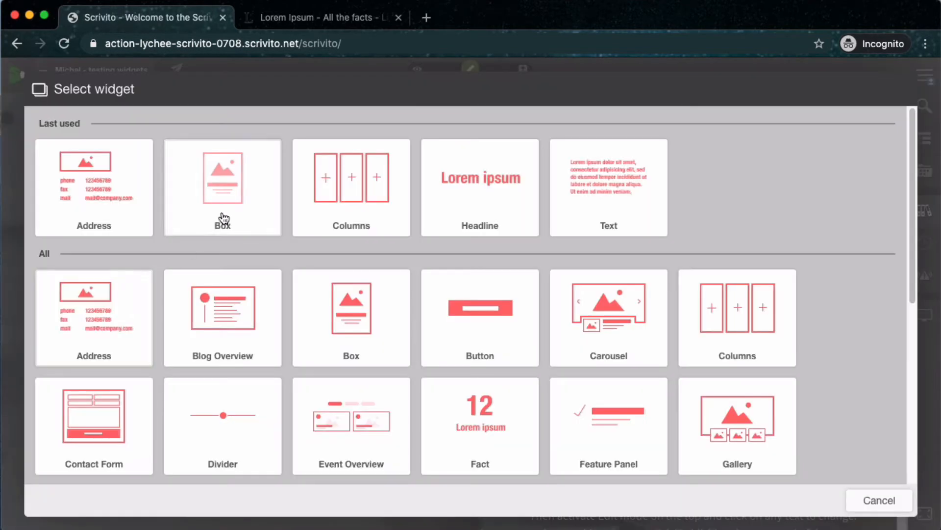
pyautogui.scroll(-5, 304, 264)
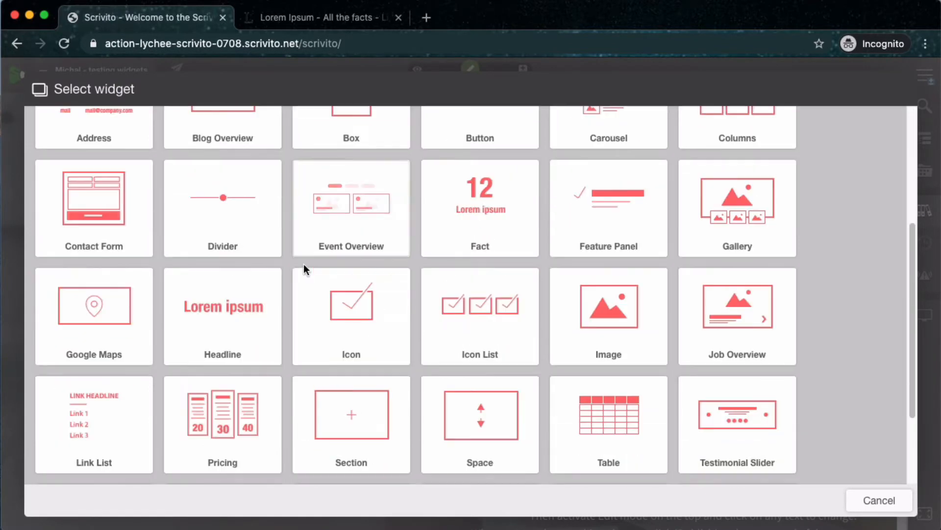
pyautogui.click(610, 319)
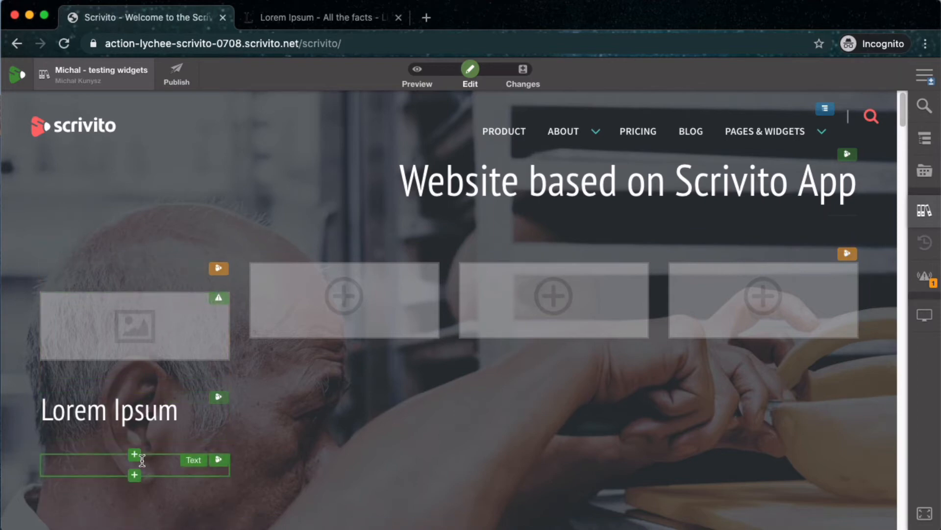
# - Fill the empty Image widget with the library photo of the woman sitting at a laptop in a coffee shop
pyautogui.click(149, 321)
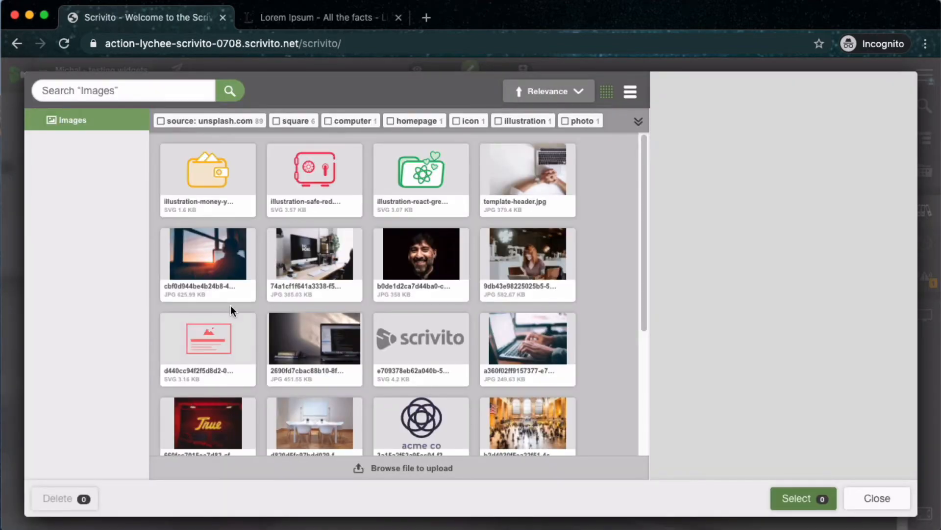
pyautogui.scroll(-3, 343, 304)
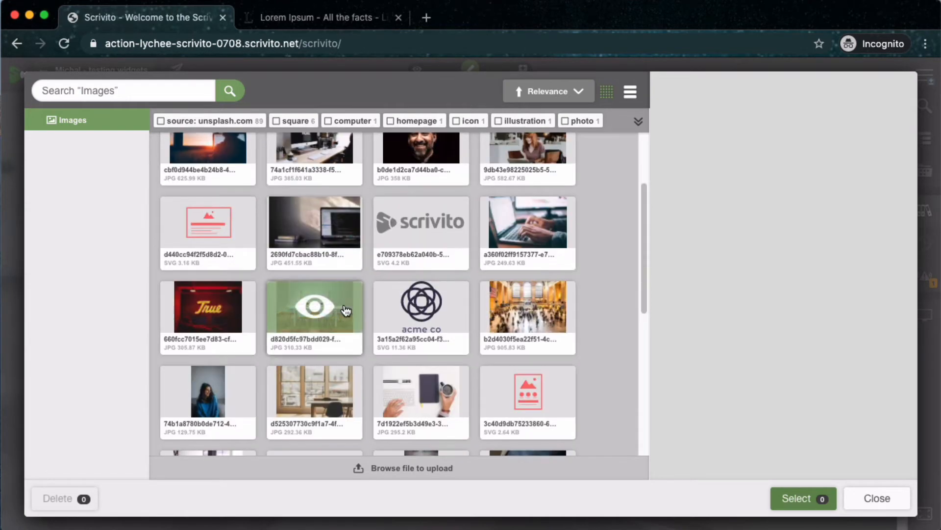
pyautogui.scroll(3, 346, 310)
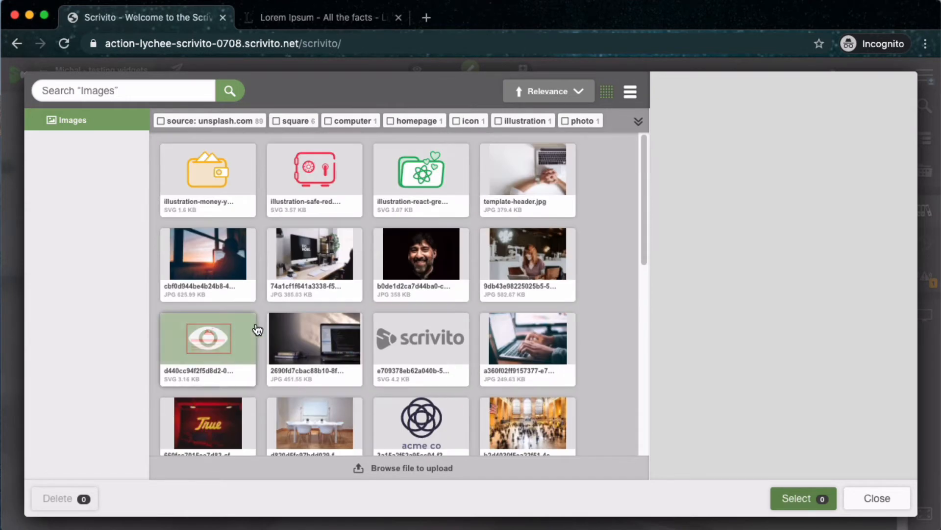
pyautogui.click(558, 255)
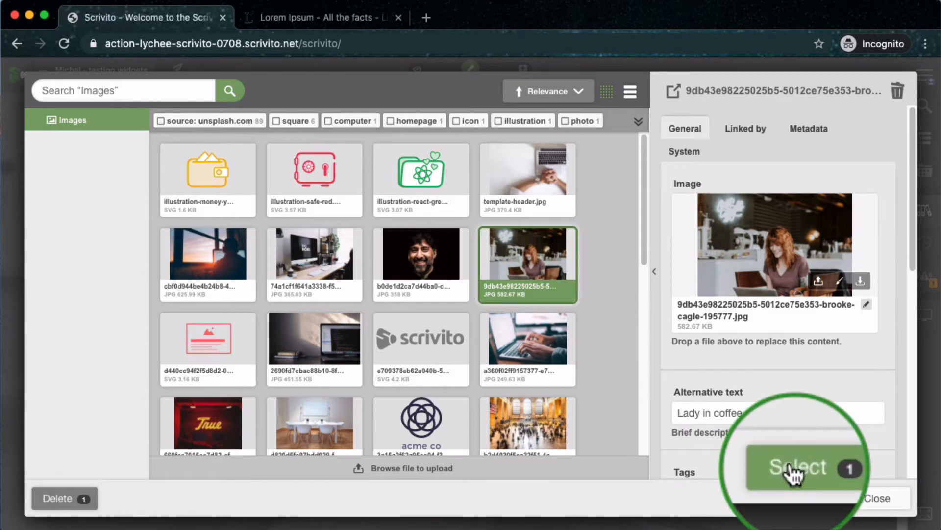
pyautogui.click(792, 472)
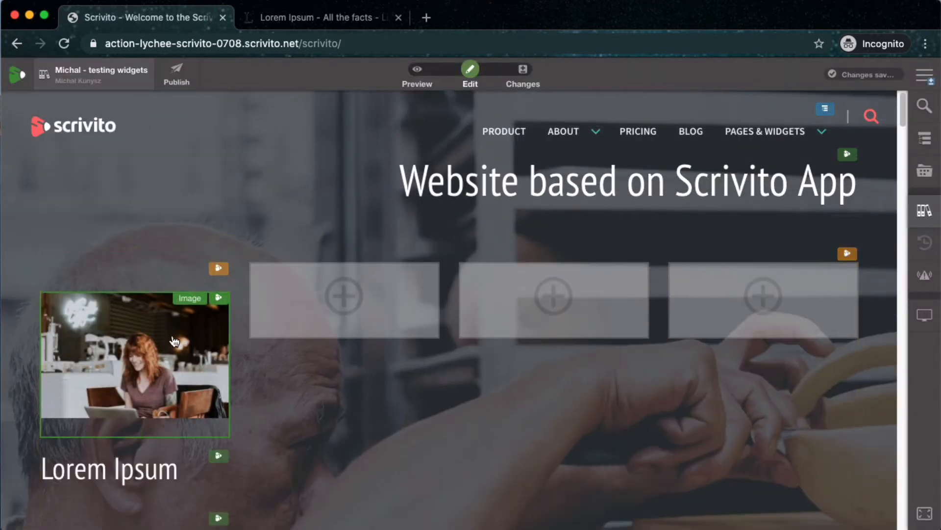
pyautogui.scroll(-2, 249, 354)
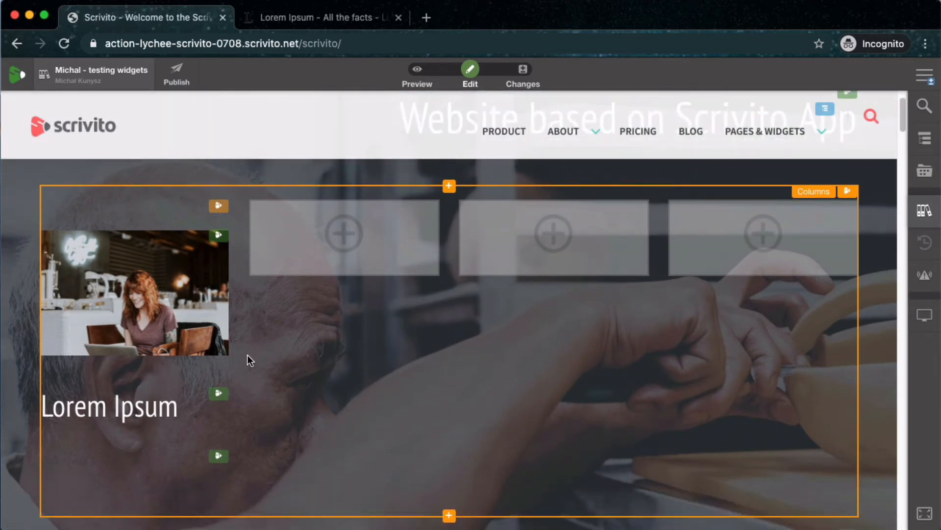
# - Set the background color of the first column's box to White with border
pyautogui.click(218, 206)
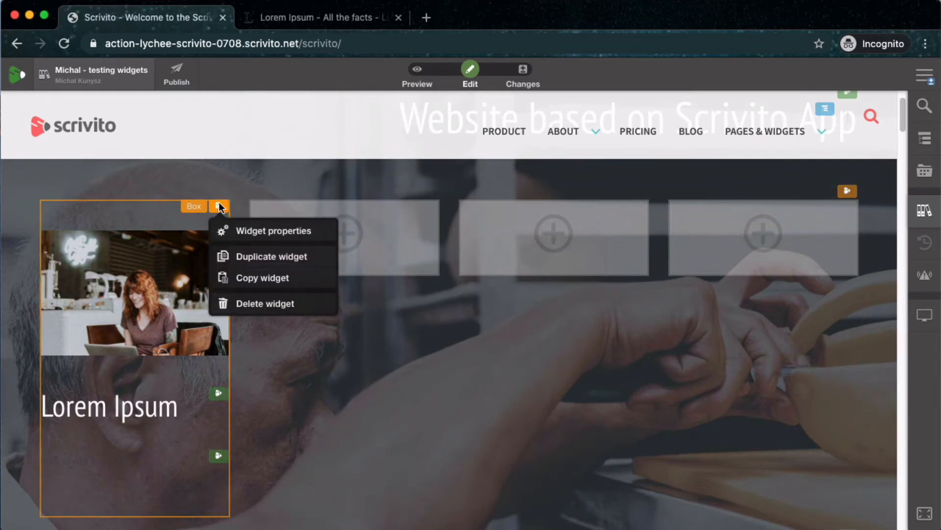
pyautogui.click(240, 228)
pyautogui.click(292, 196)
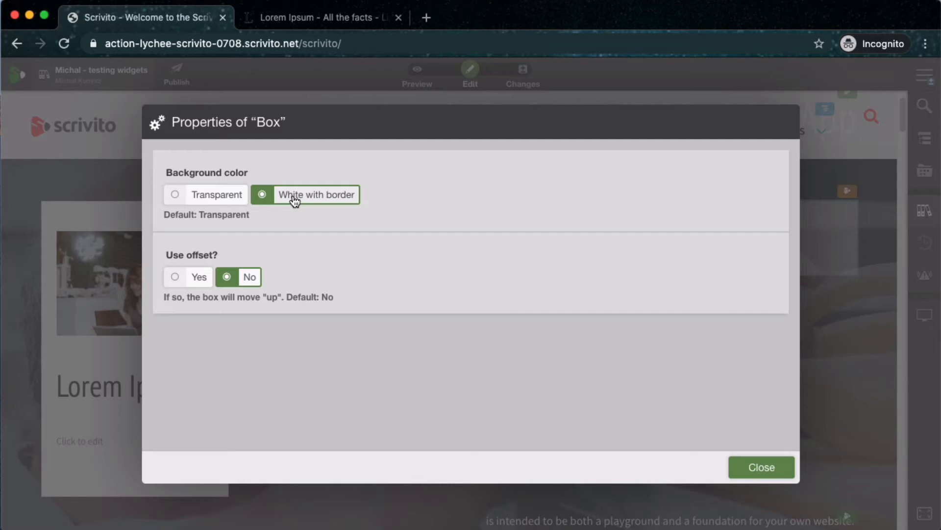
pyautogui.click(775, 464)
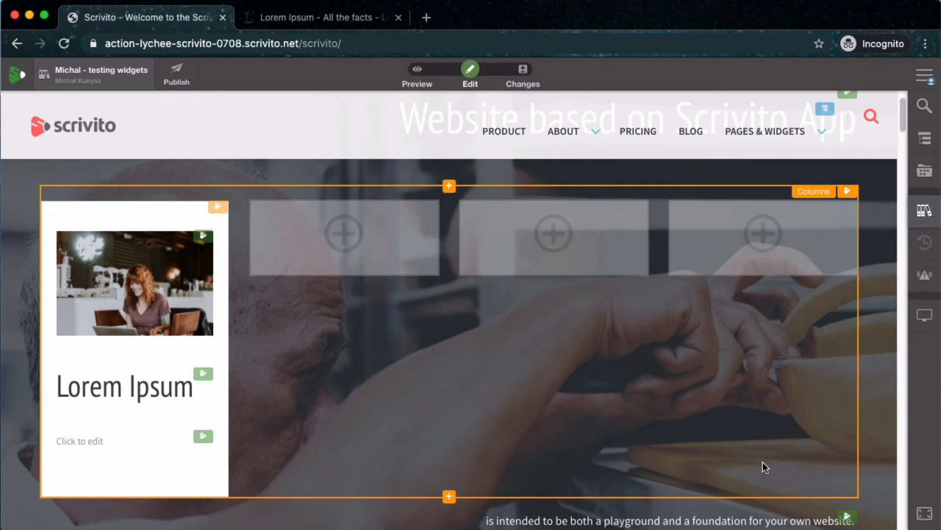
# - Give the image in the first column's box the alternative text "A woman working on a computer"
pyautogui.click(207, 239)
pyautogui.click(222, 257)
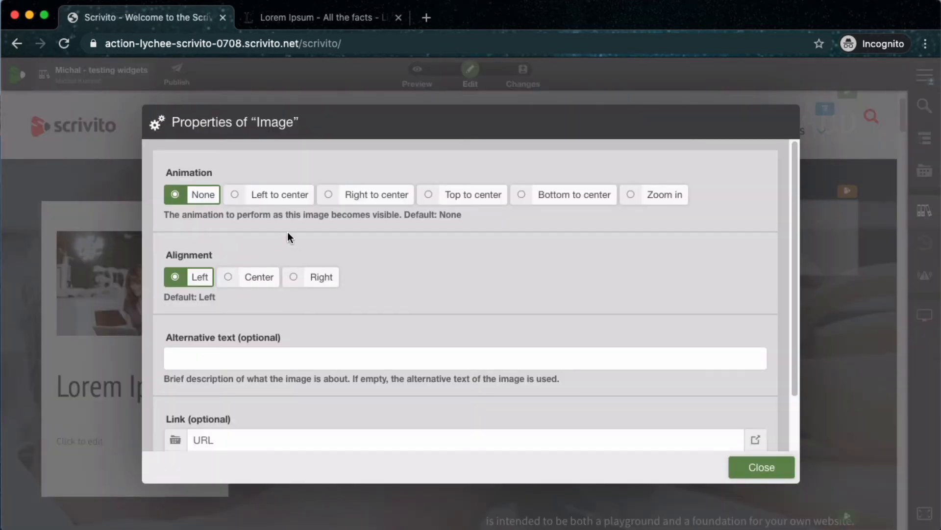
pyautogui.scroll(-1, 277, 221)
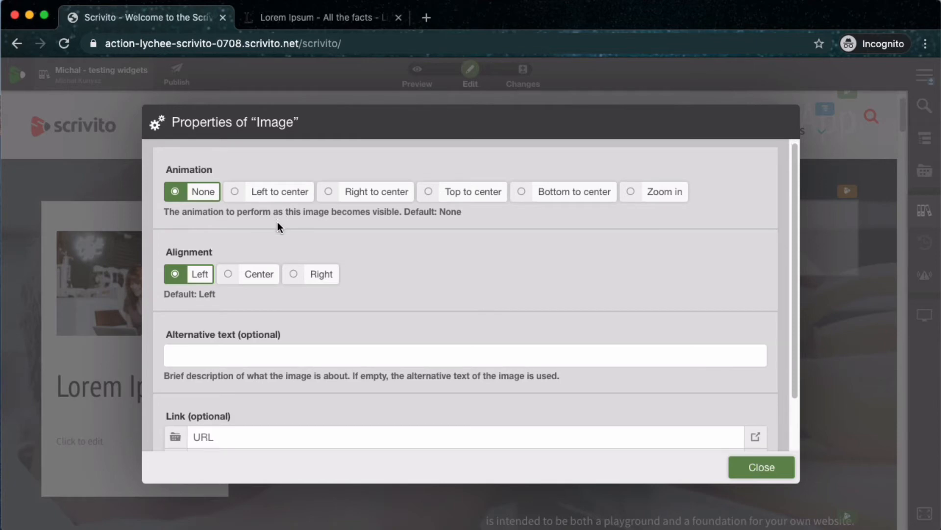
pyautogui.scroll(-3, 278, 222)
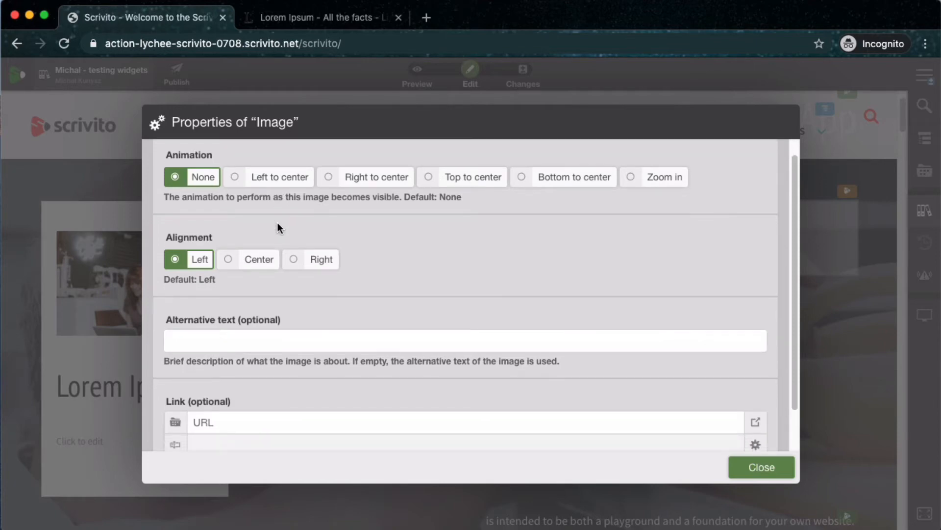
pyautogui.scroll(-5, 277, 223)
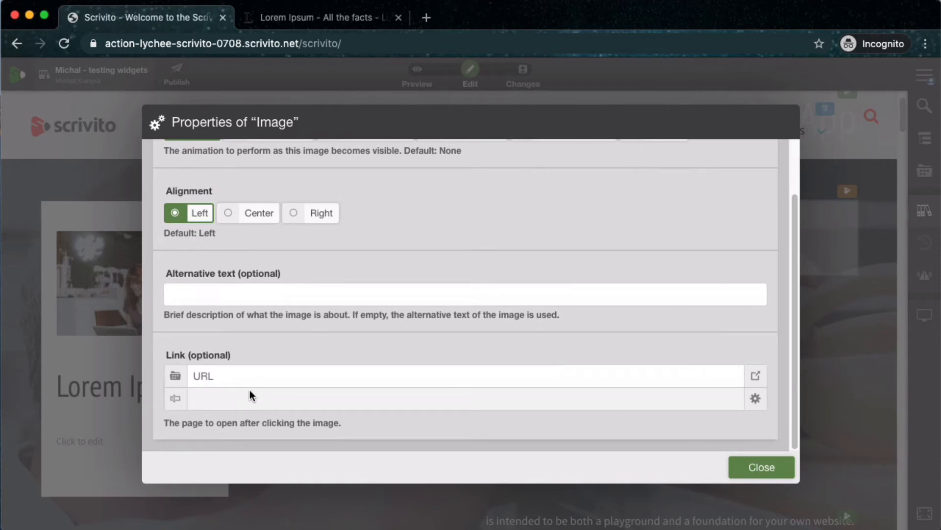
pyautogui.click(332, 294)
pyautogui.write('A woman working on a computer')
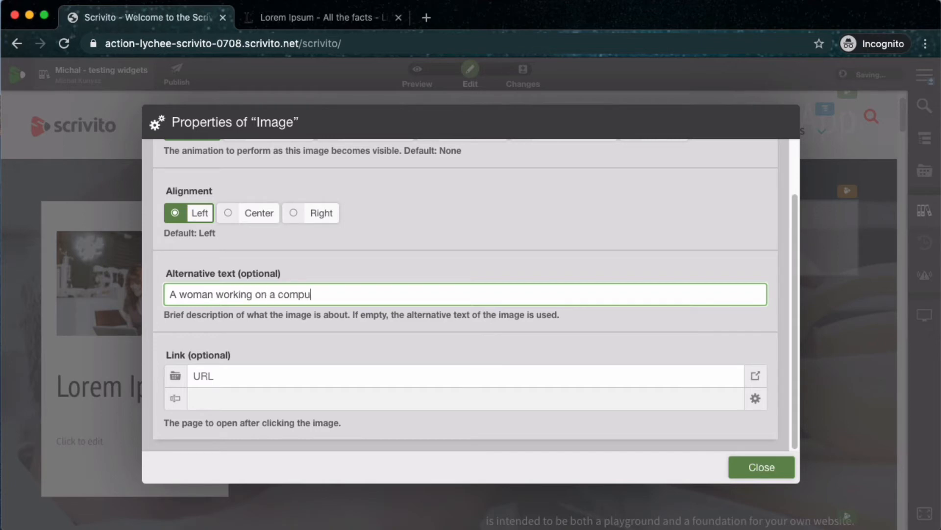
pyautogui.click(762, 467)
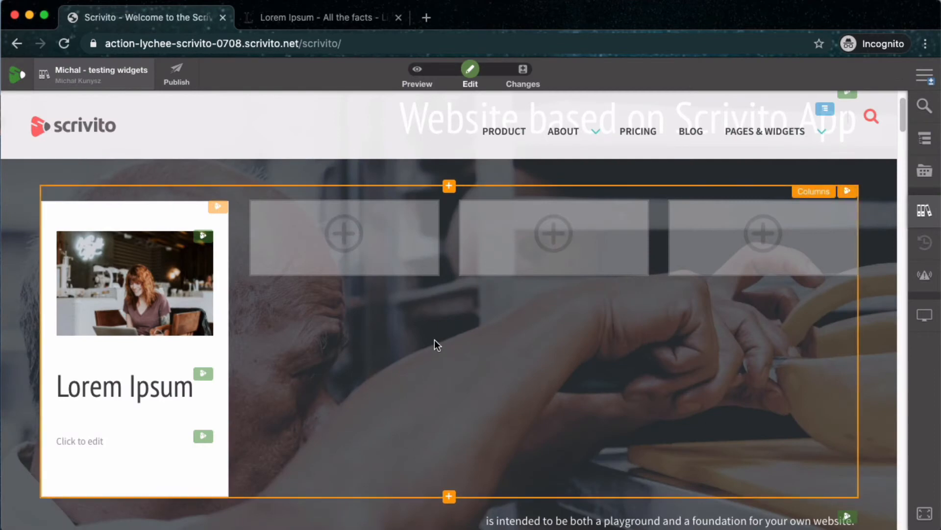
# - Fill the empty Text widget with the Lorem ipsum passage from "Lorem ipsum dolor sit amet" through "dolore magna aliqua."
pyautogui.click(106, 439)
pyautogui.write('Lorem ipsum dolor sit amet, consectetur adipiscing elit, sed do eiusmod tempor incididunt ut labore et dolore magna aliqua.')
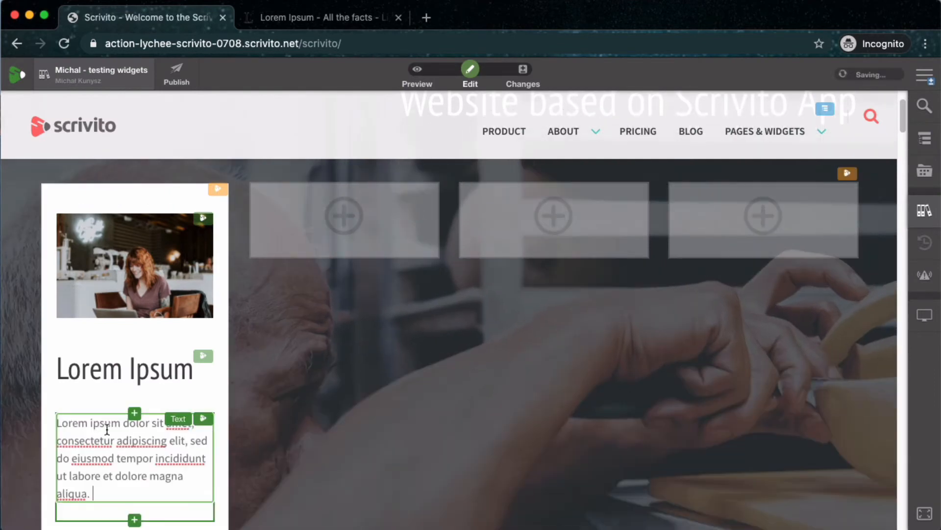
pyautogui.click(270, 428)
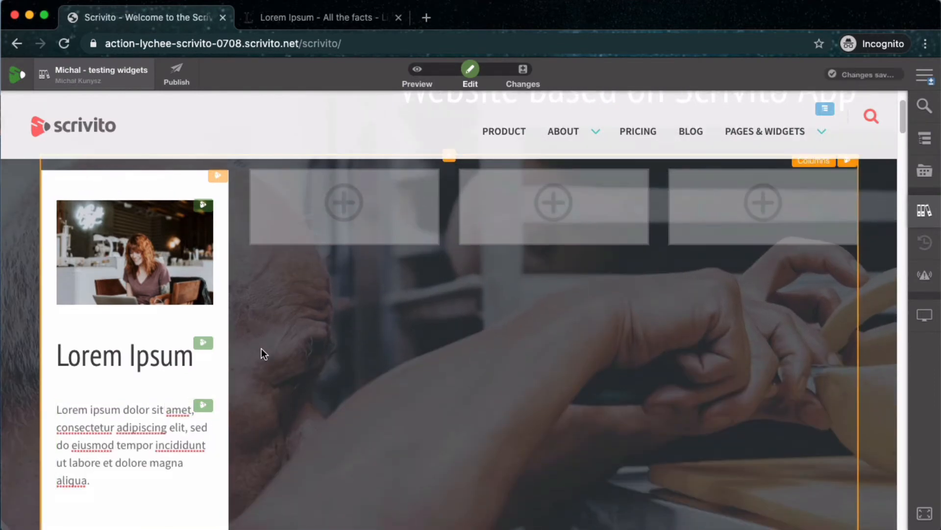
# - Center the "Lorem Ipsum" headline in the box and show its dividing line
pyautogui.click(209, 407)
pyautogui.click(207, 361)
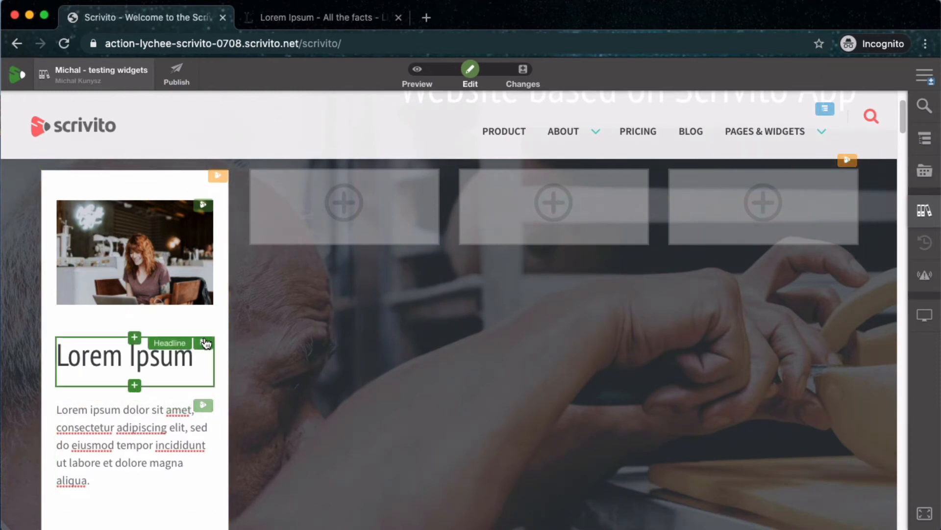
pyautogui.click(205, 342)
pyautogui.click(230, 367)
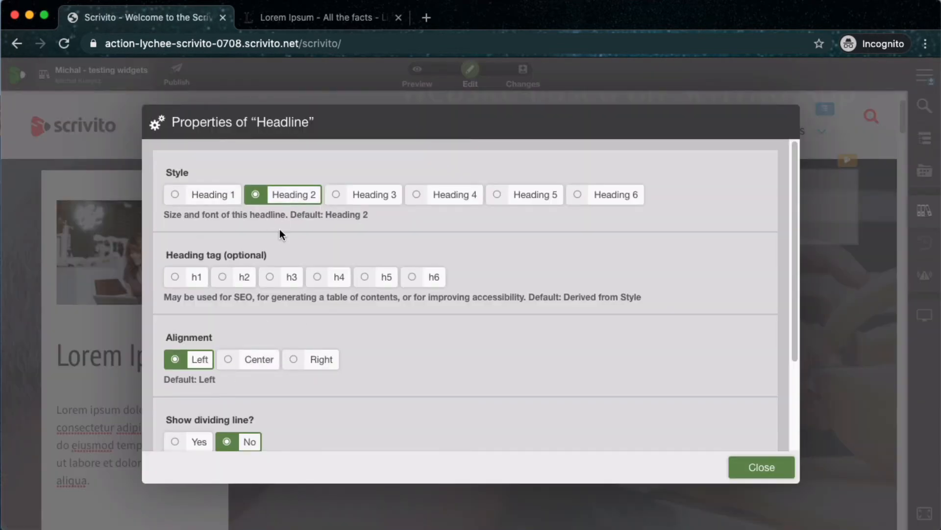
pyautogui.click(251, 365)
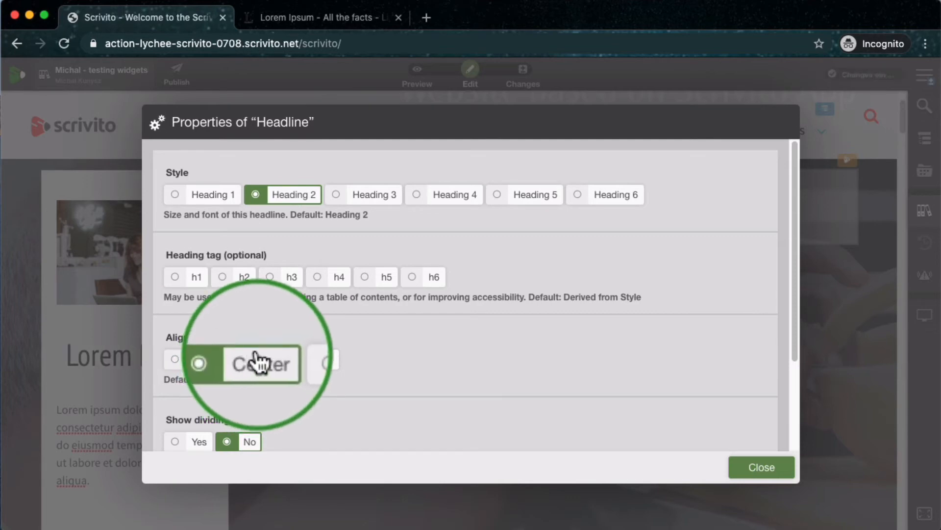
pyautogui.scroll(-1, 235, 387)
pyautogui.click(198, 421)
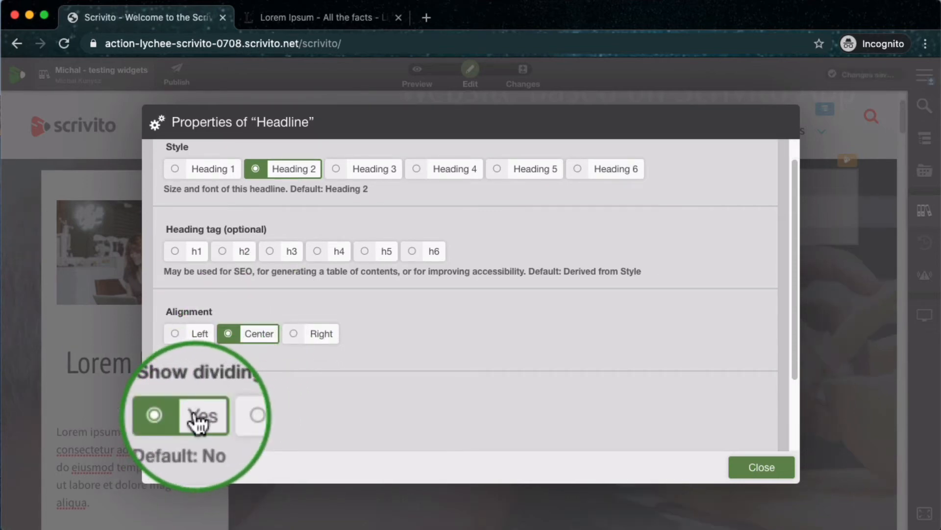
pyautogui.scroll(-1, 198, 411)
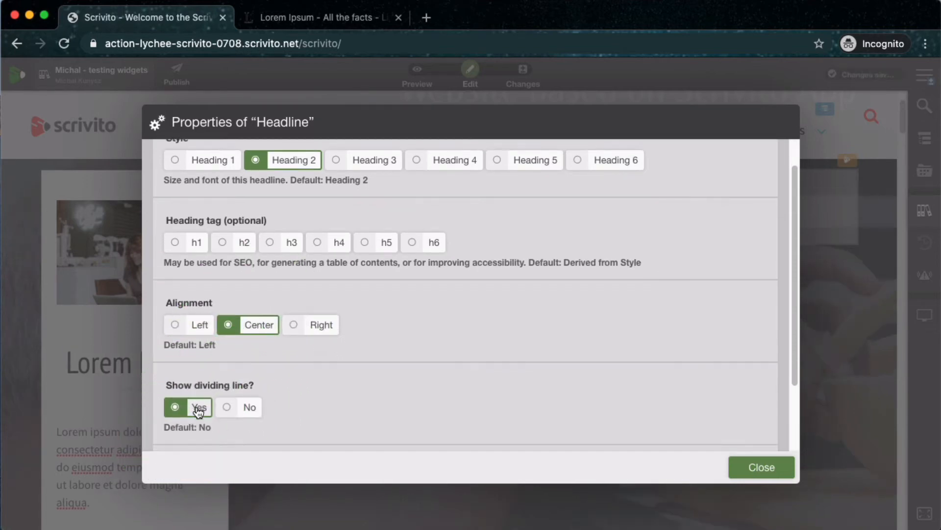
pyautogui.scroll(-3, 199, 411)
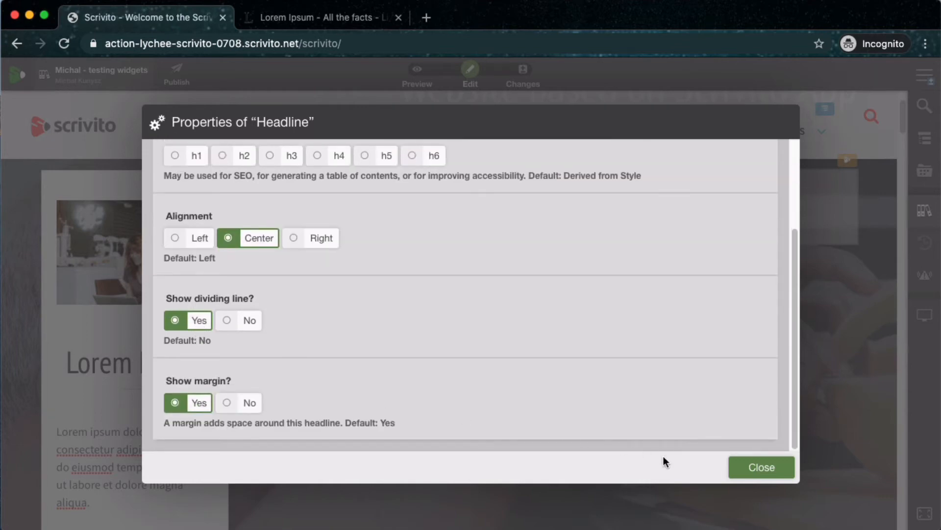
pyautogui.click(756, 471)
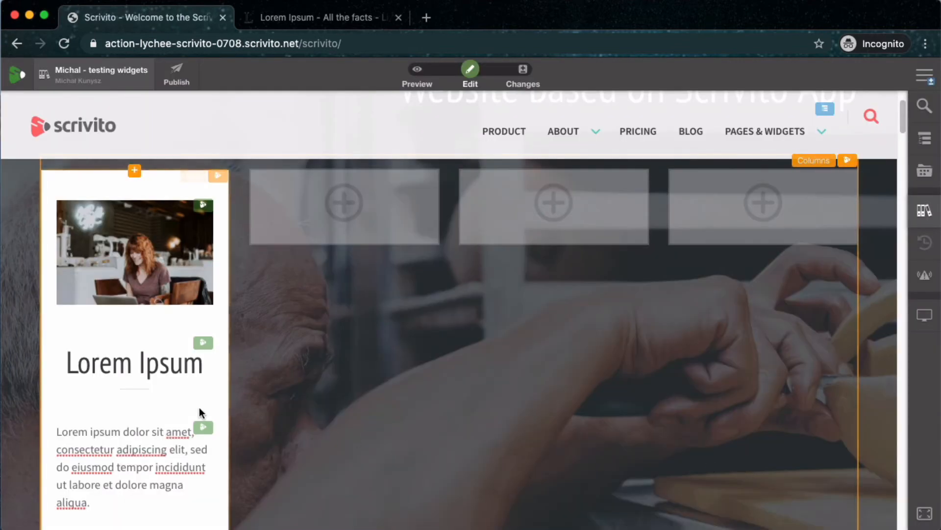
# - Set the alignment of the Text widget below the "Lorem Ipsum" headline to Center
pyautogui.scroll(-2, 107, 378)
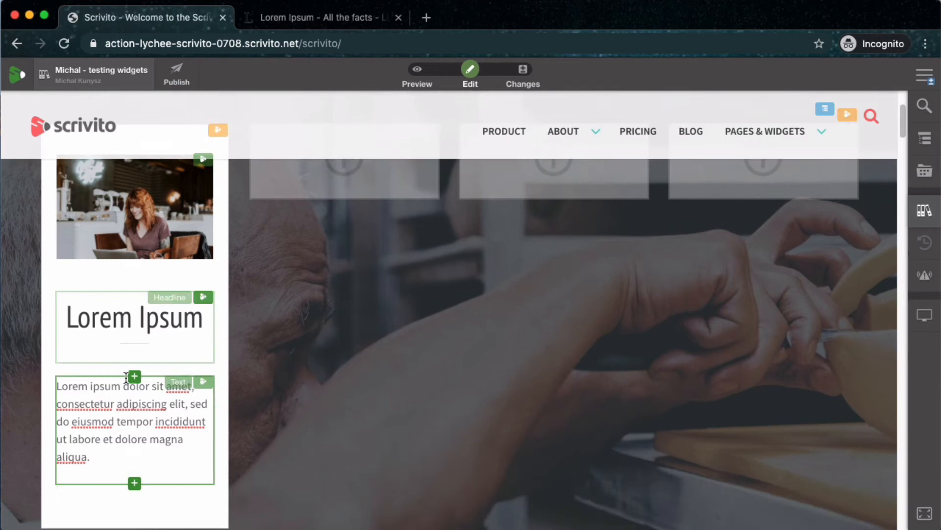
pyautogui.click(205, 382)
pyautogui.click(206, 382)
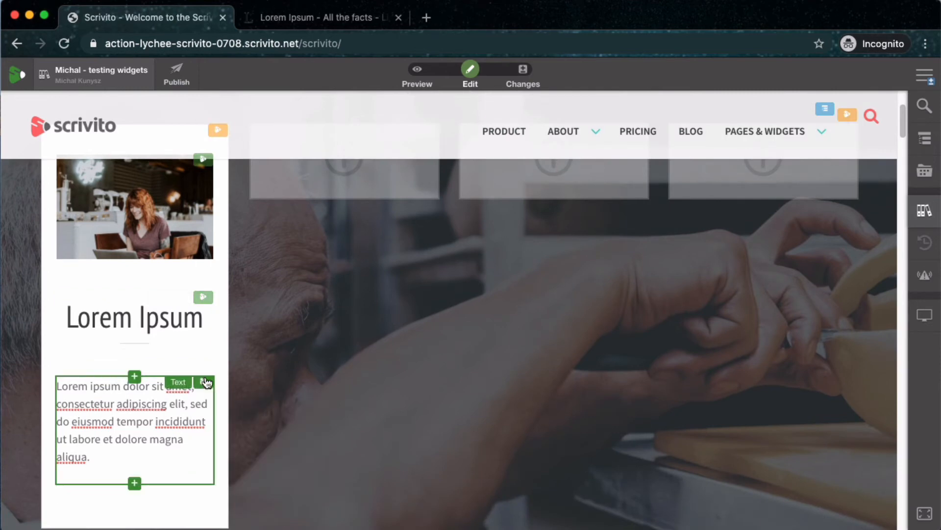
pyautogui.click(206, 383)
pyautogui.click(233, 402)
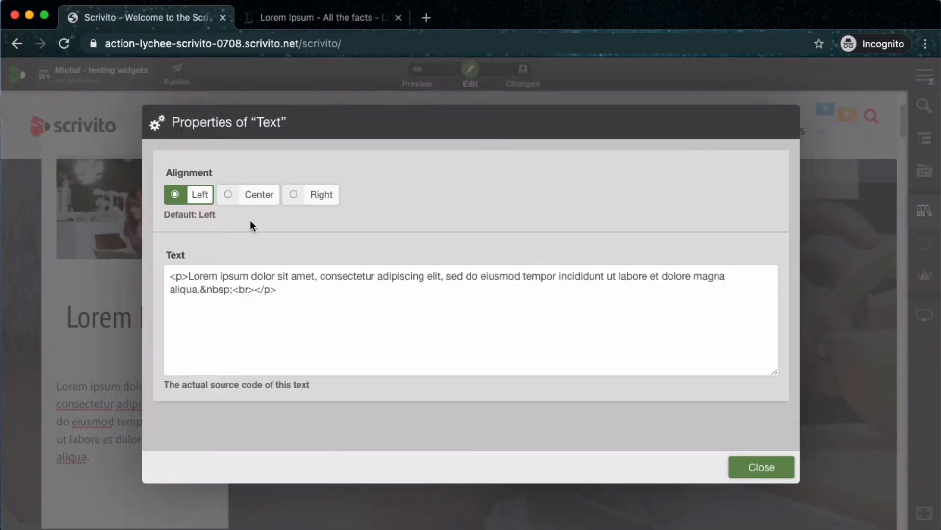
pyautogui.click(251, 196)
pyautogui.click(758, 466)
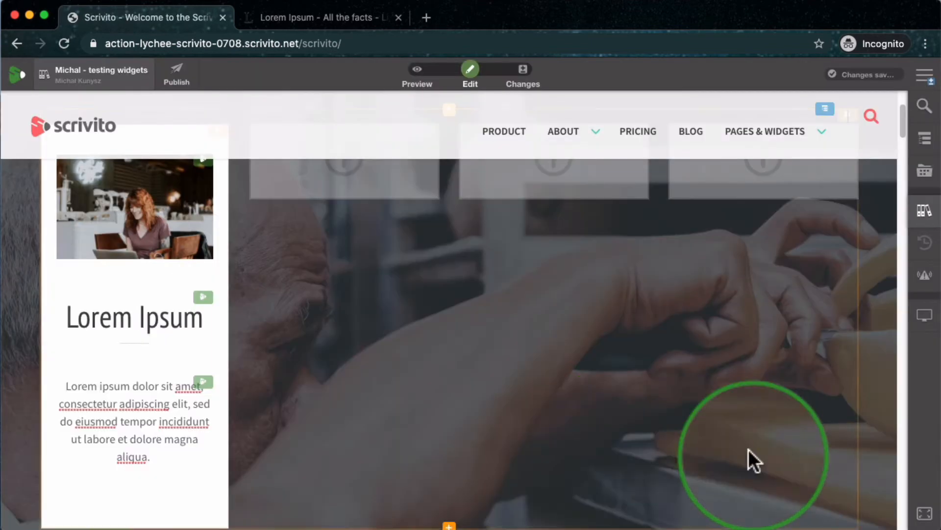
# - Insert a Button widget below the Lorem ipsum paragraph in the first column's box
pyautogui.scroll(-1, 138, 392)
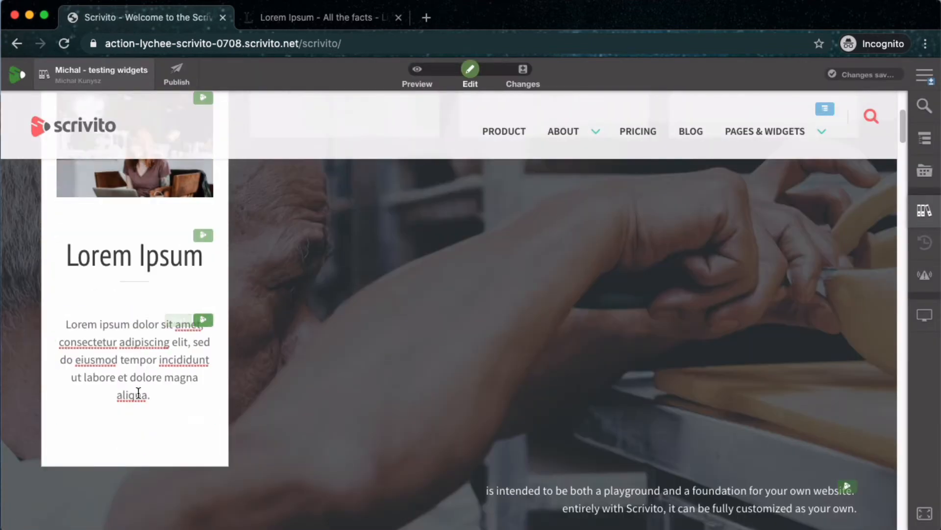
pyautogui.scroll(3, 138, 393)
pyautogui.click(138, 397)
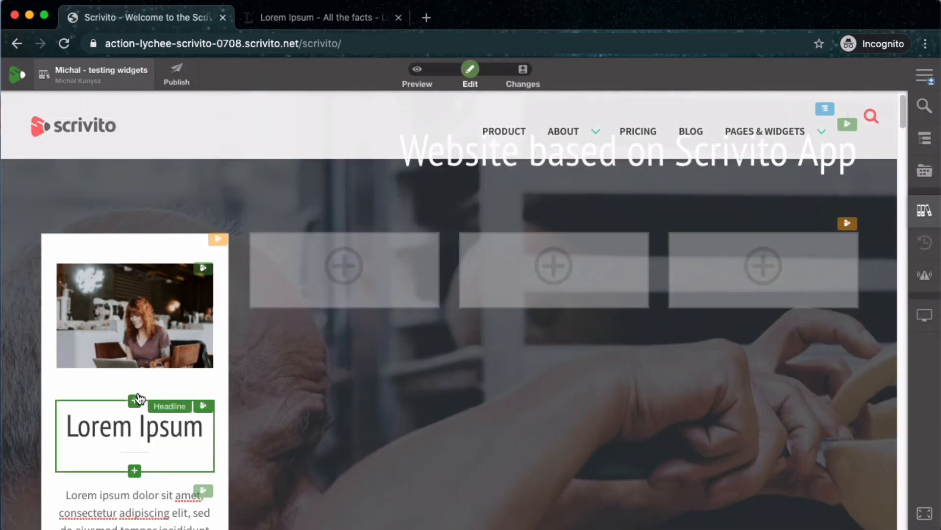
pyautogui.scroll(-3, 138, 397)
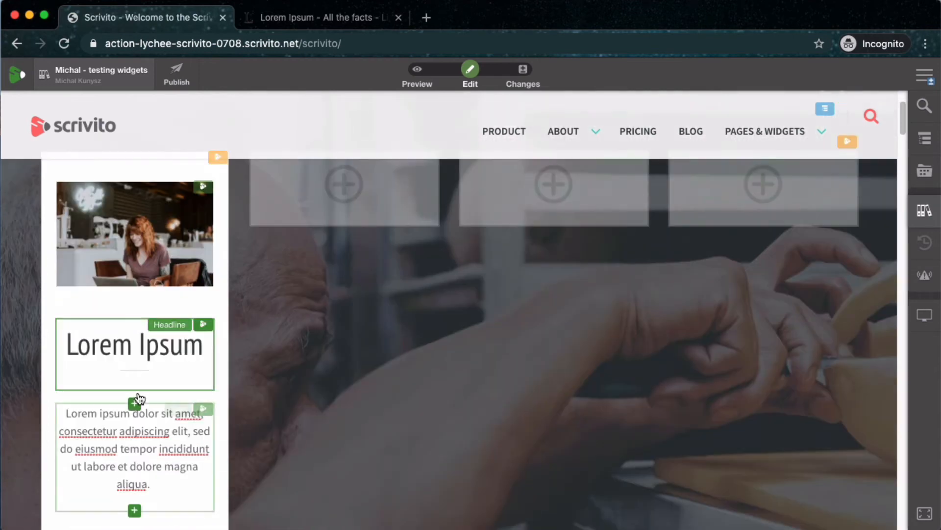
pyautogui.click(139, 397)
pyautogui.scroll(-1, 139, 398)
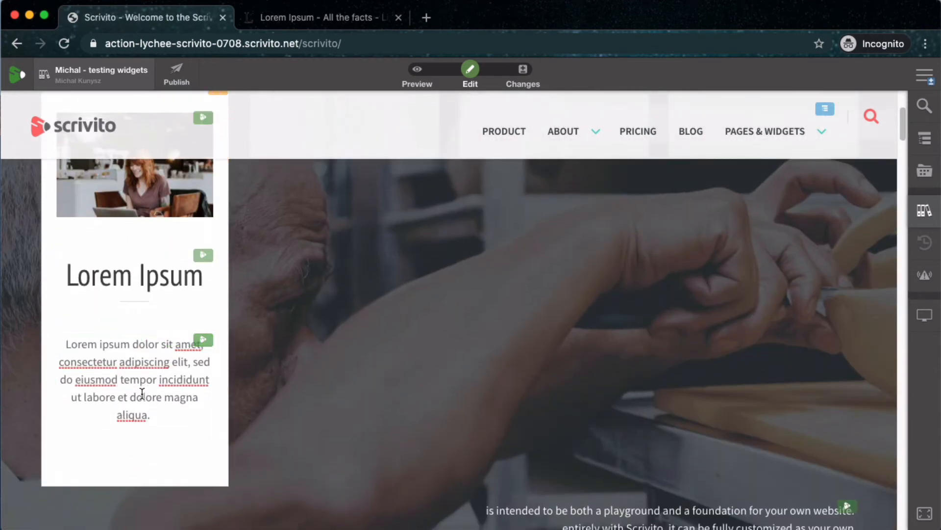
pyautogui.click(145, 440)
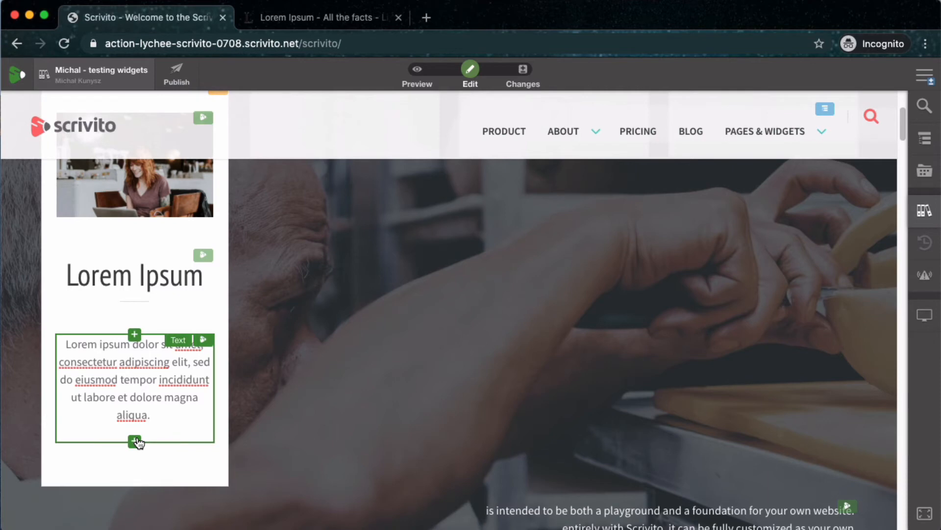
pyautogui.click(135, 440)
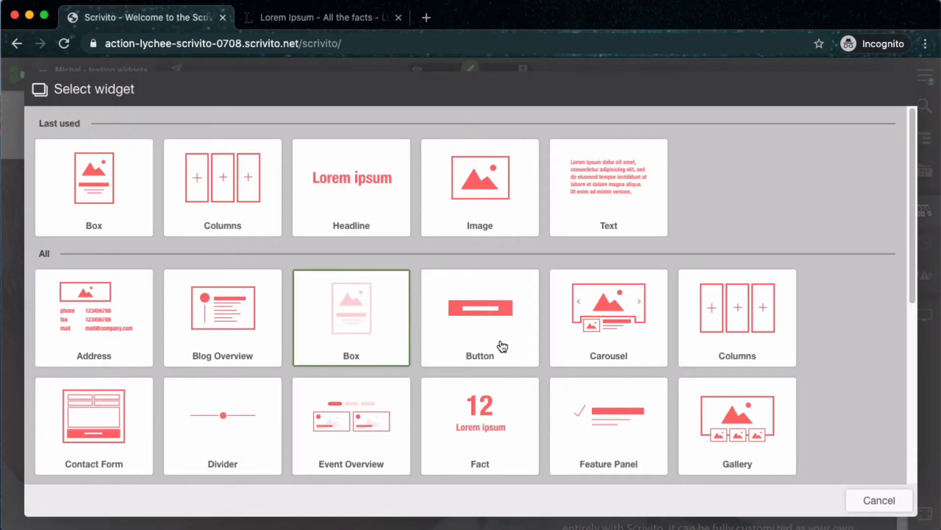
pyautogui.click(507, 291)
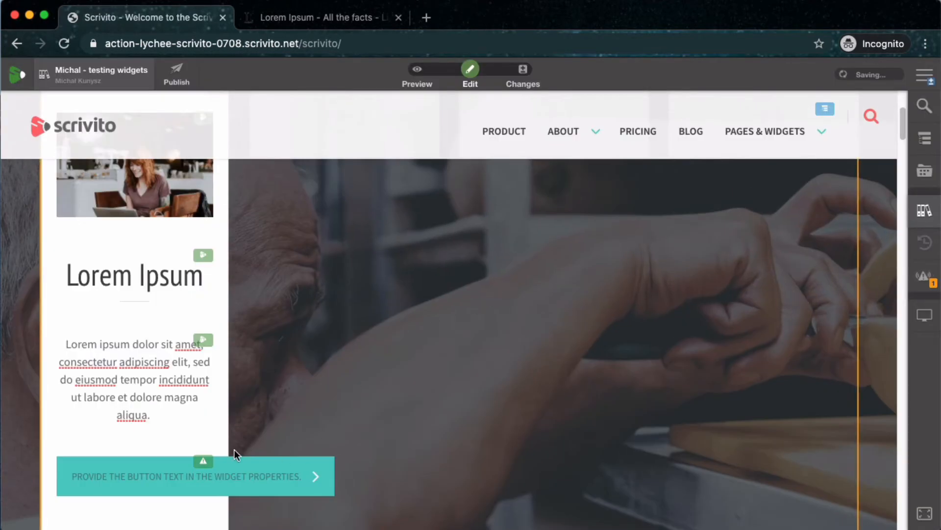
# - Set the target of the button in the first column's box to the standard page "Our Clients"
pyautogui.click(204, 460)
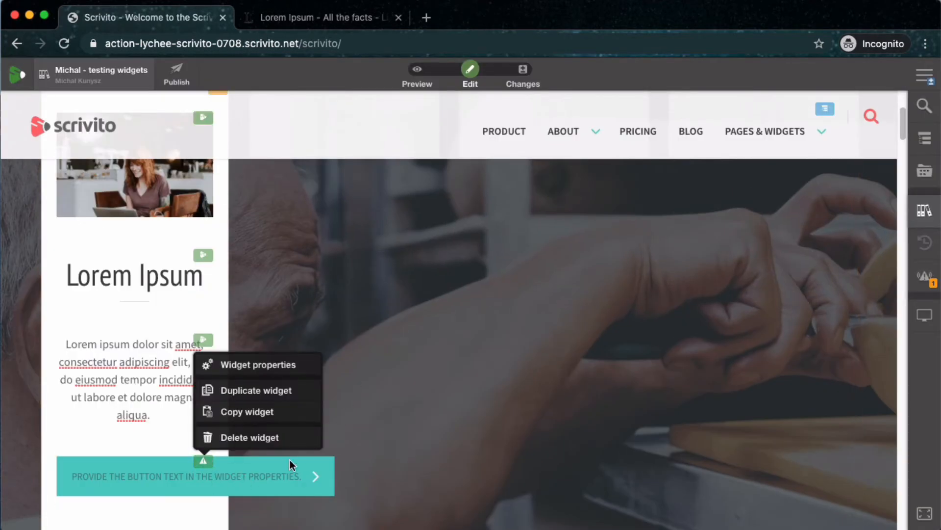
pyautogui.click(258, 366)
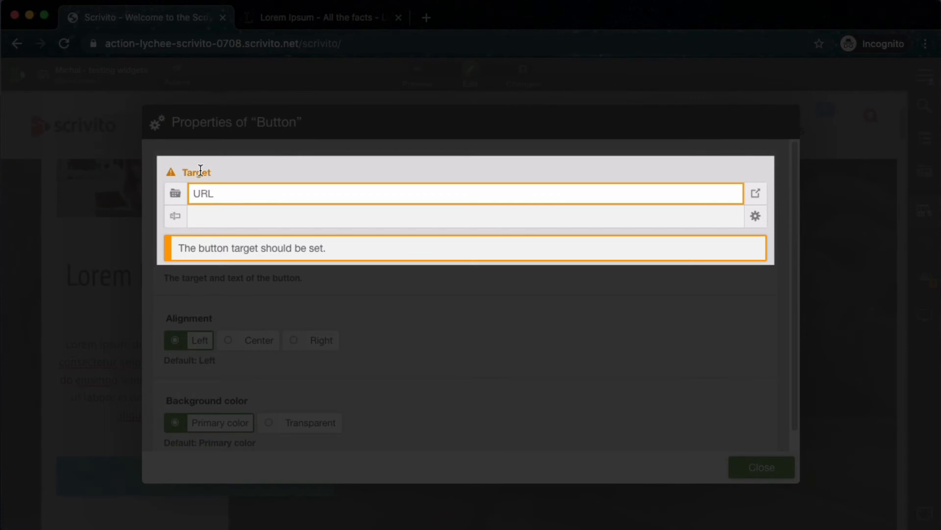
pyautogui.click(180, 194)
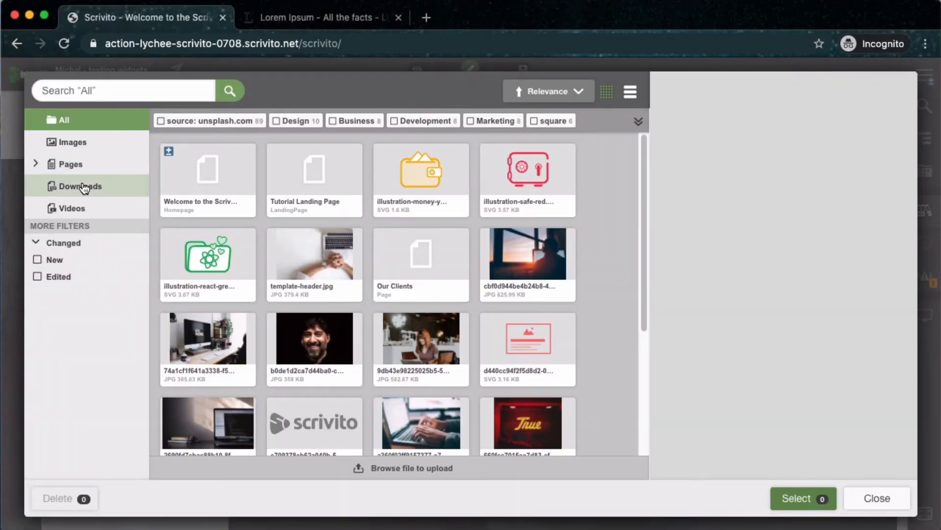
pyautogui.click(35, 164)
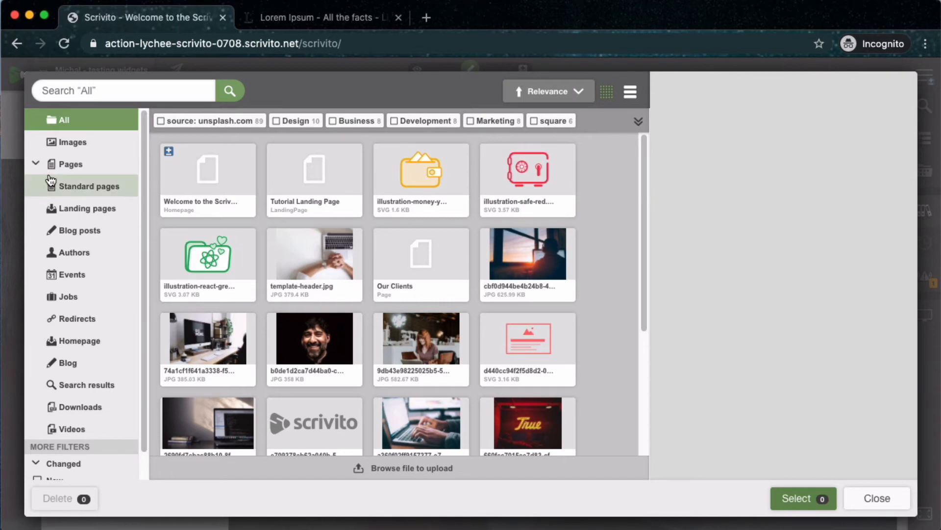
pyautogui.click(100, 188)
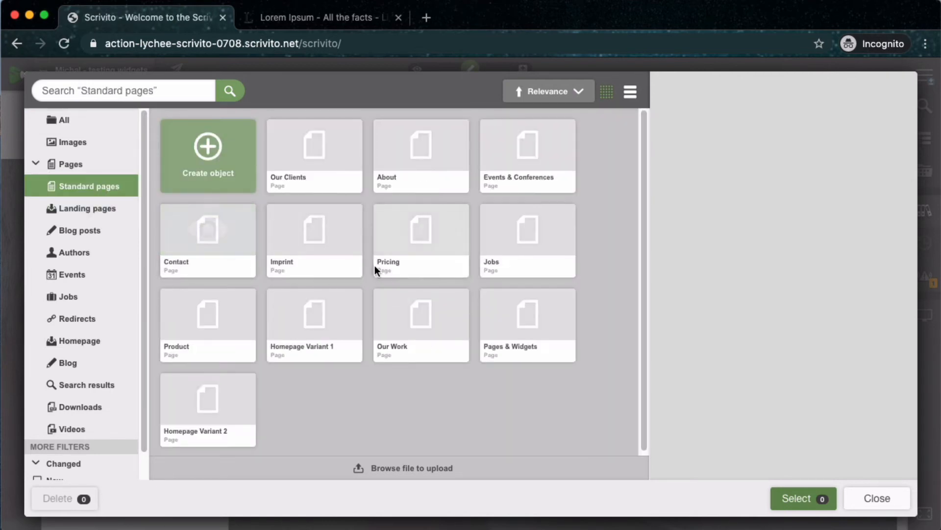
pyautogui.click(331, 192)
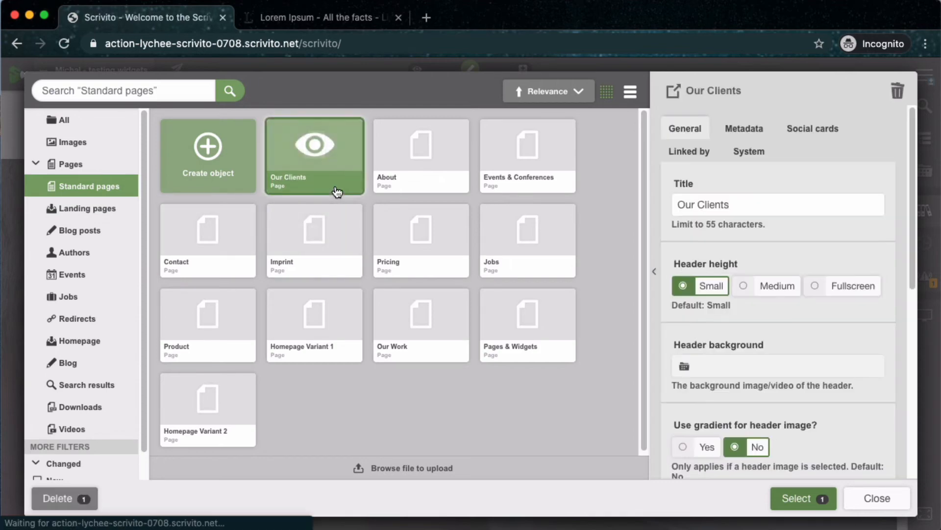
pyautogui.click(833, 498)
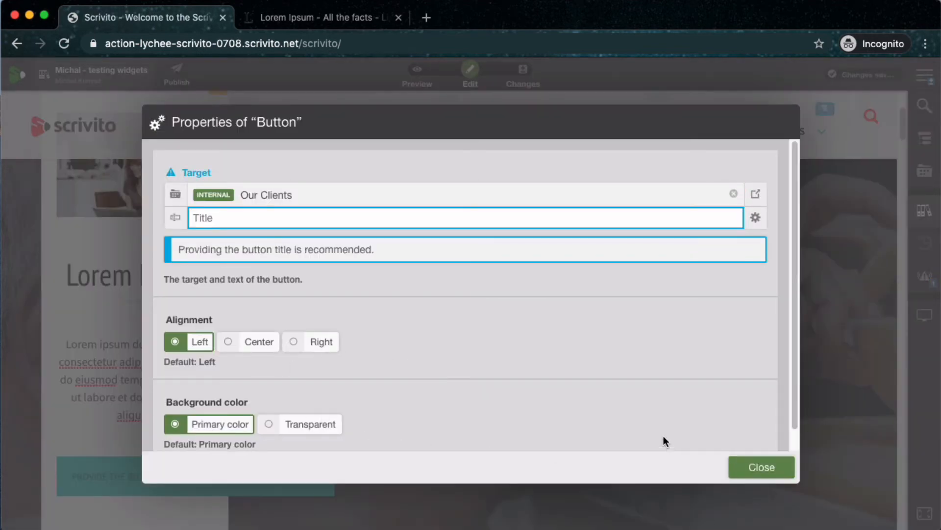
# - Center the button and give it the title "Our clients"
pyautogui.scroll(-1, 412, 388)
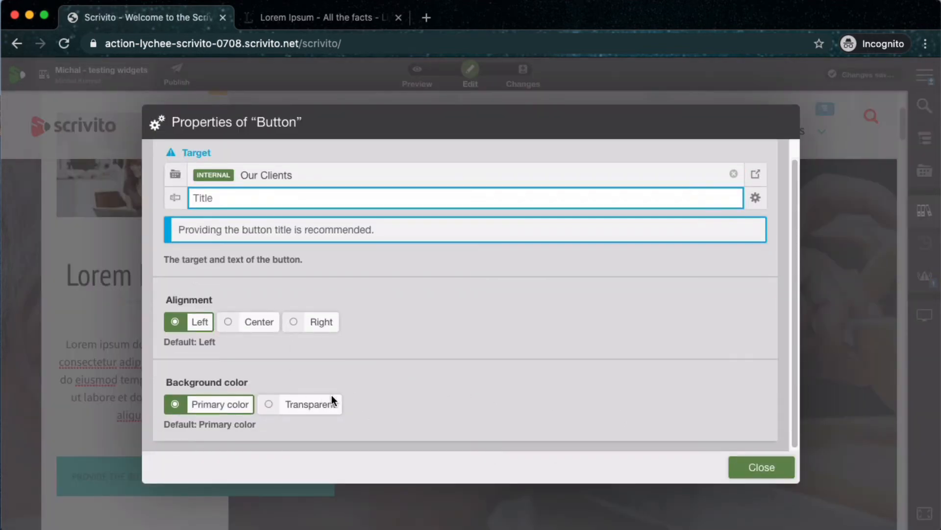
pyautogui.click(256, 323)
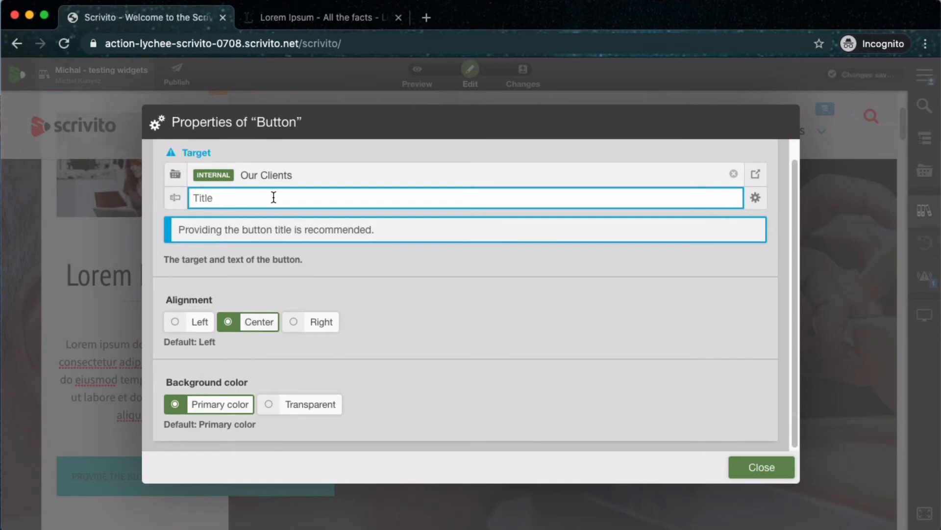
pyautogui.write('Ou')
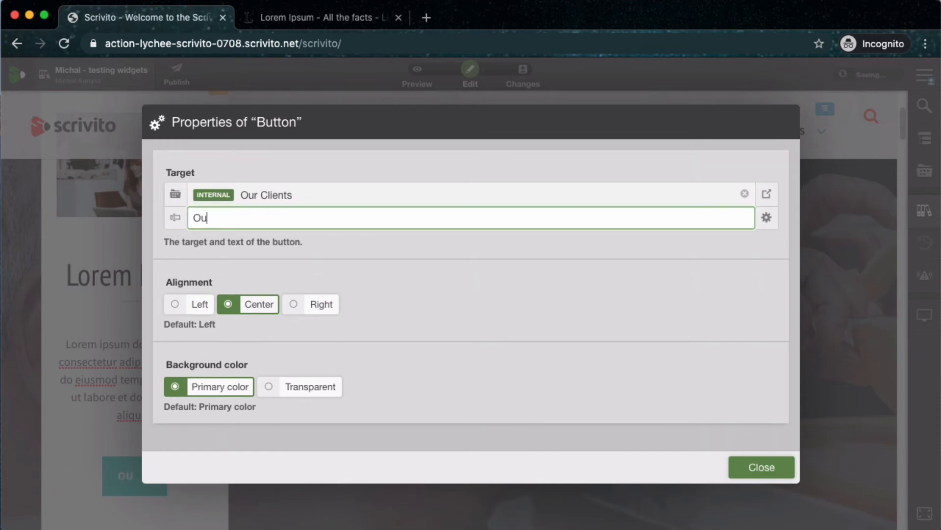
pyautogui.write('r clients')
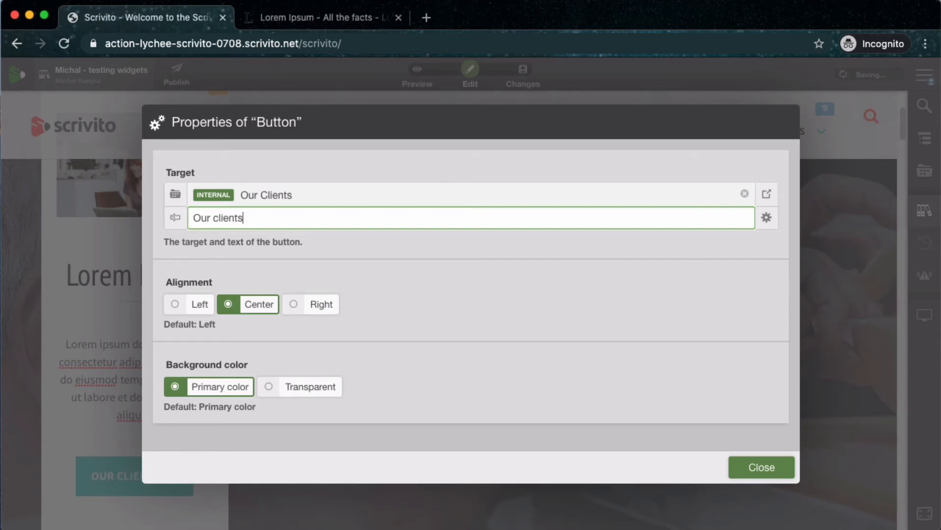
pyautogui.click(743, 468)
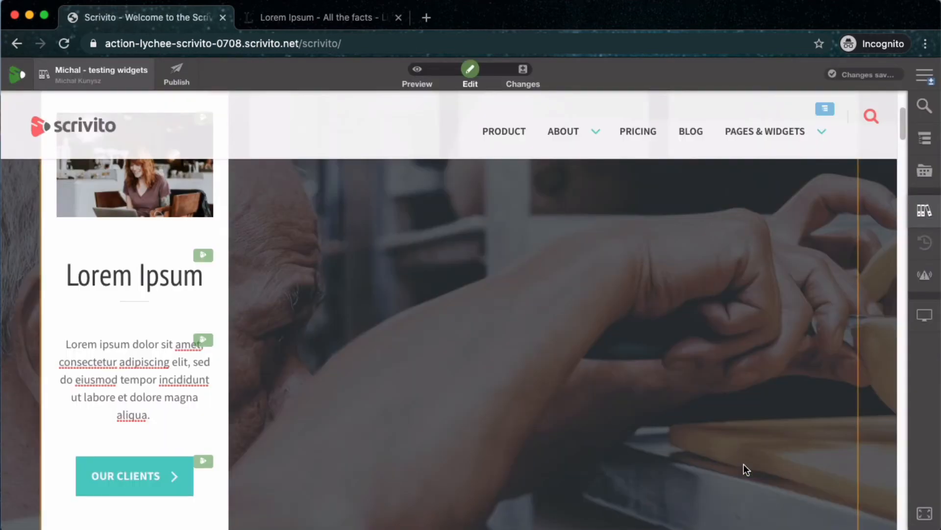
# - Test the "Our clients" button's link and return to the homepage
pyautogui.scroll(-1, 75, 379)
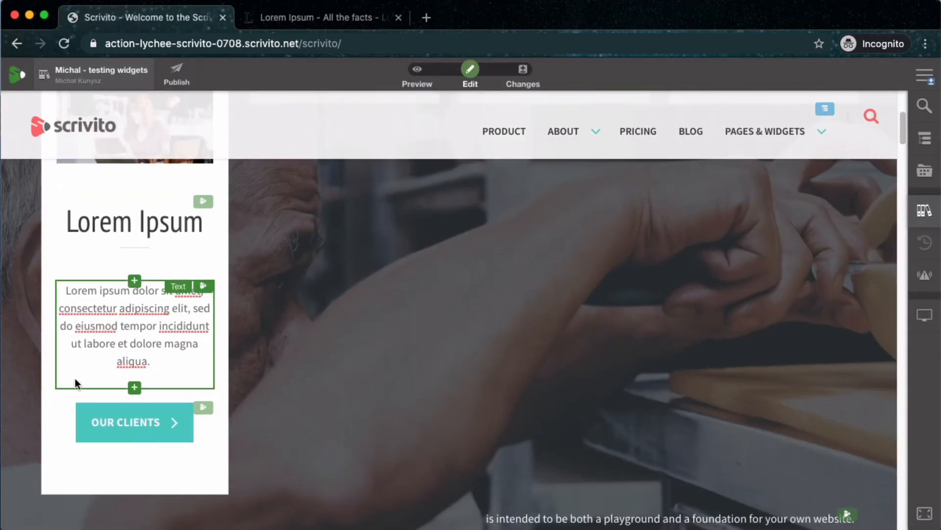
pyautogui.click(122, 418)
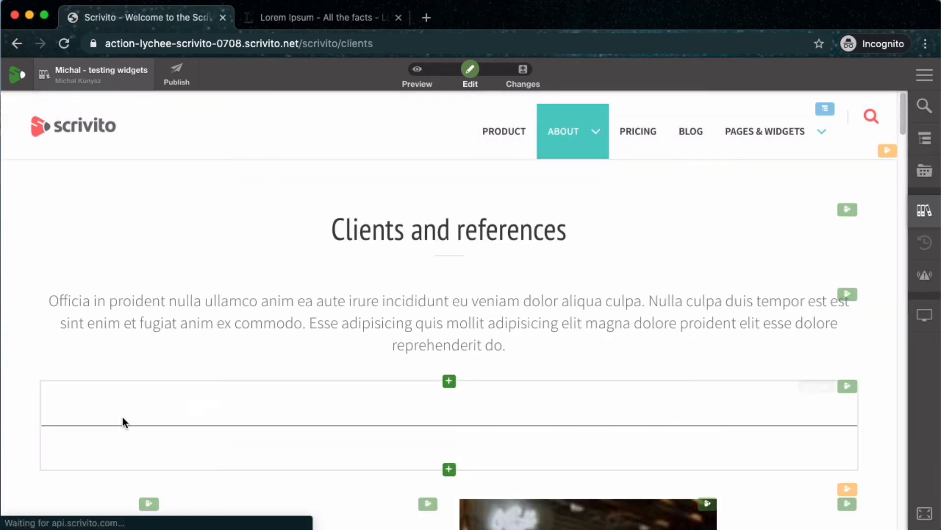
pyautogui.click(24, 45)
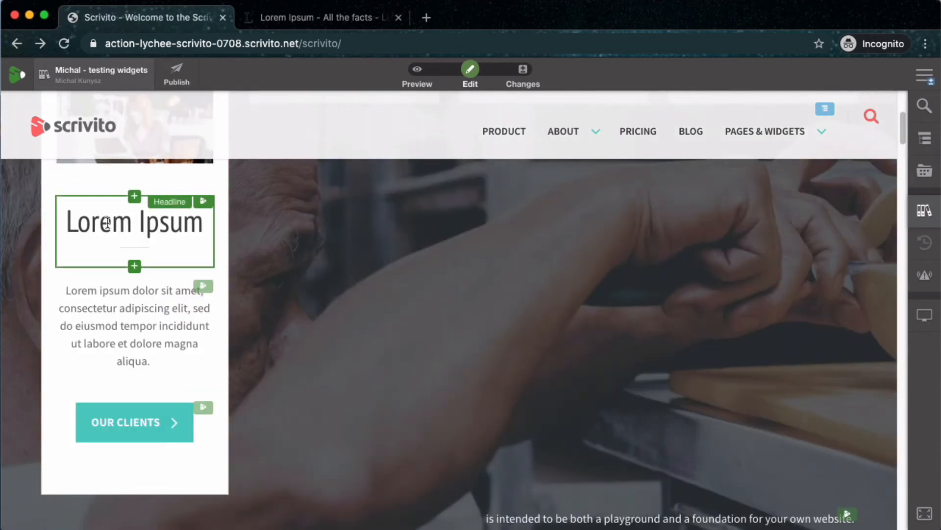
# - Replace the "Lorem Ipsum" headline in the first column's box with "Our Clients"
pyautogui.tripleClick(107, 222)
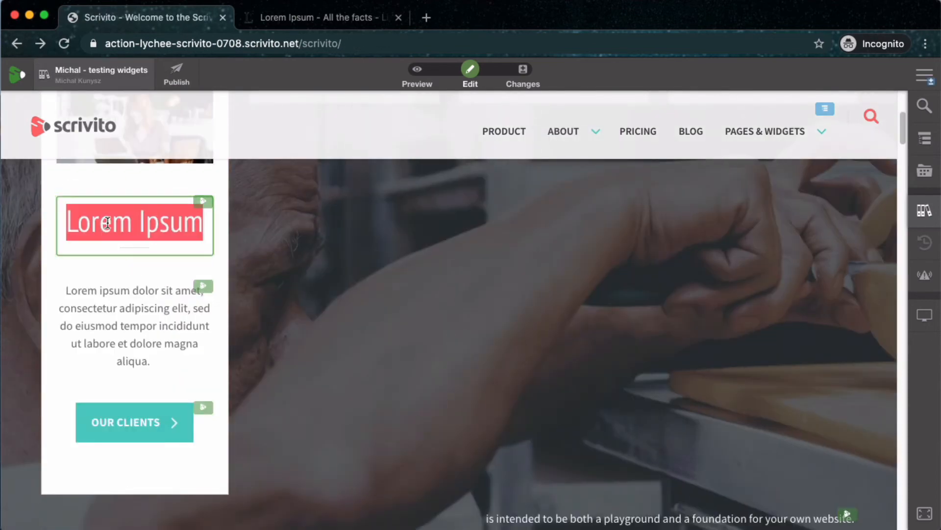
pyautogui.write('Our Clients')
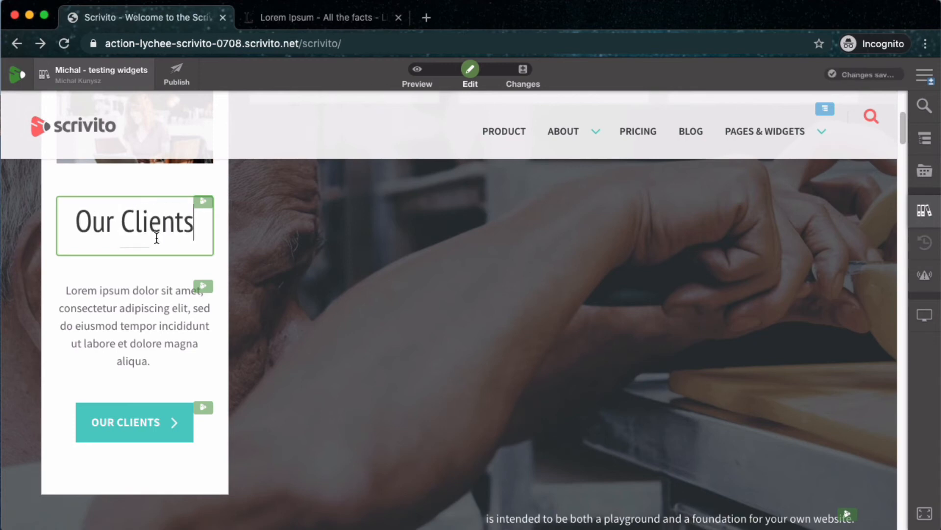
pyautogui.click(250, 252)
pyautogui.click(82, 235)
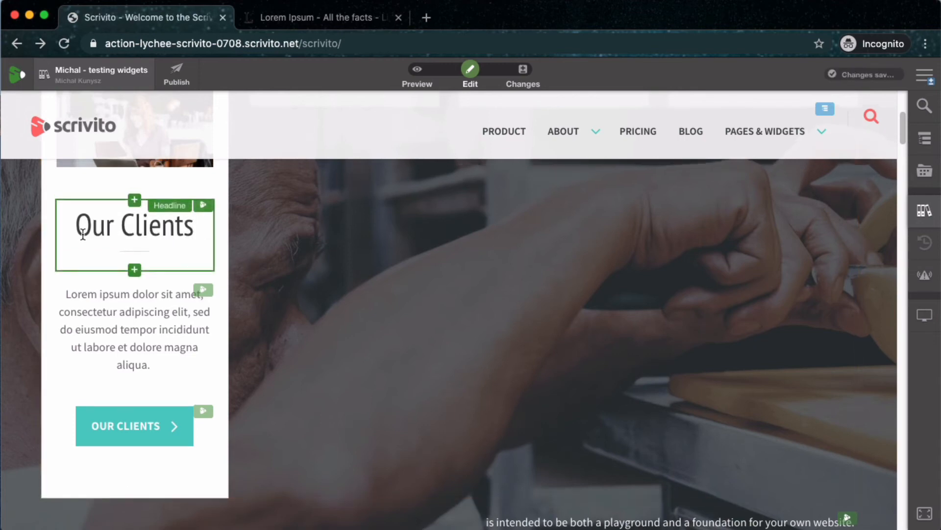
pyautogui.click(134, 319)
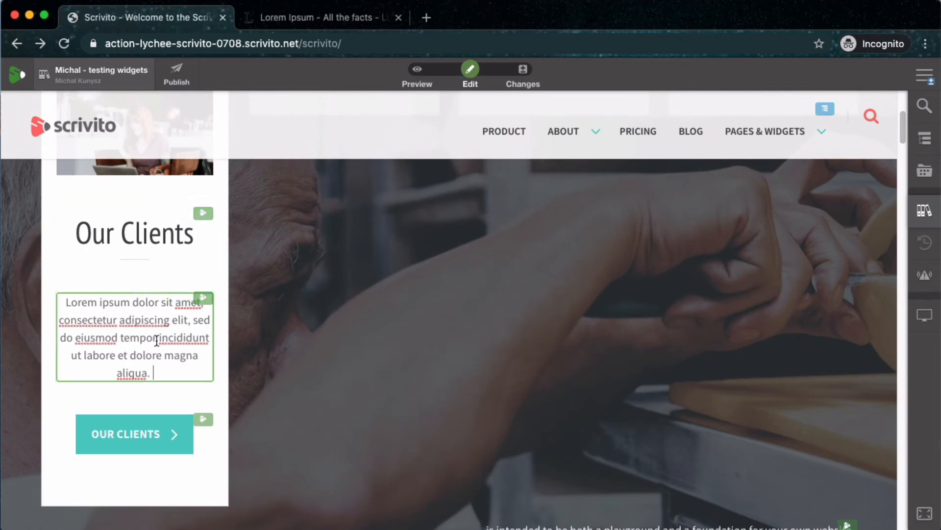
pyautogui.click(140, 241)
pyautogui.click(102, 231)
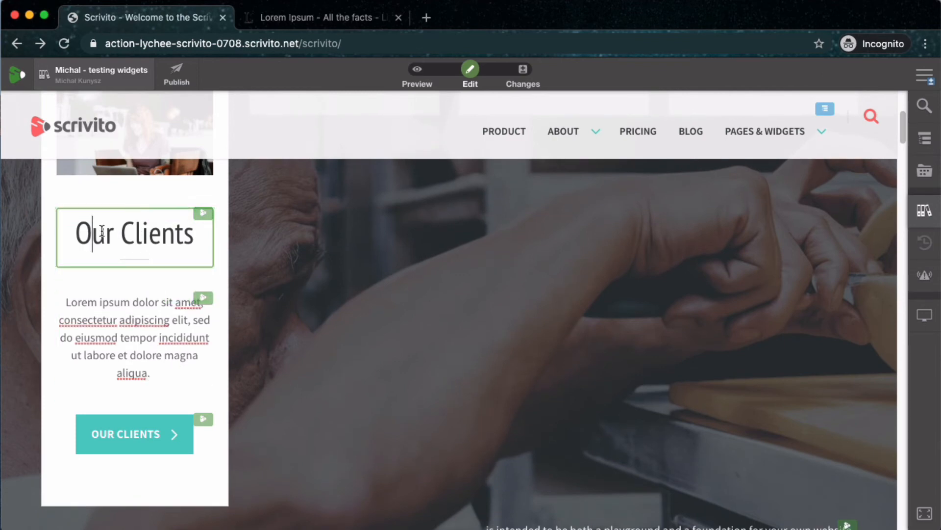
pyautogui.write('s')
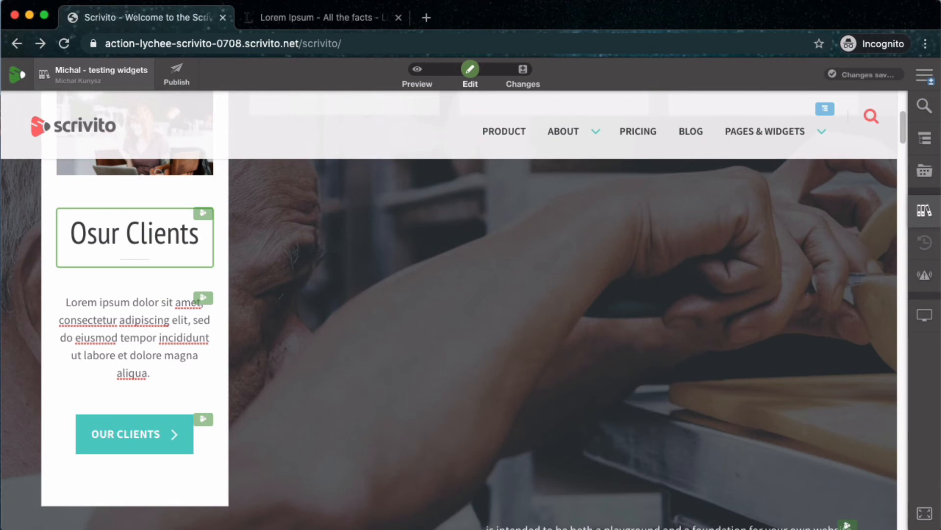
pyautogui.press('BackSpace')
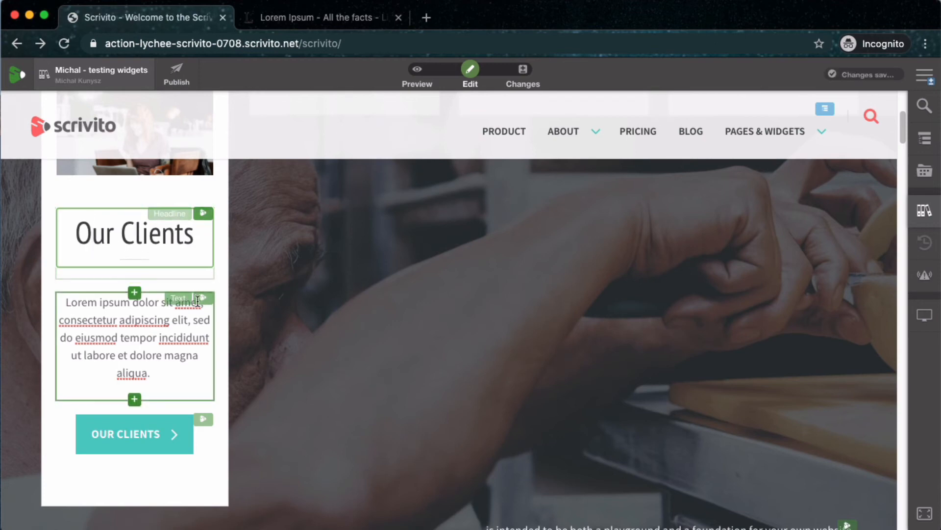
# - Remove the "&nbsp;" after "aliqua." from the source code of the Text widget below the "Our Clients" headline
pyautogui.click(204, 298)
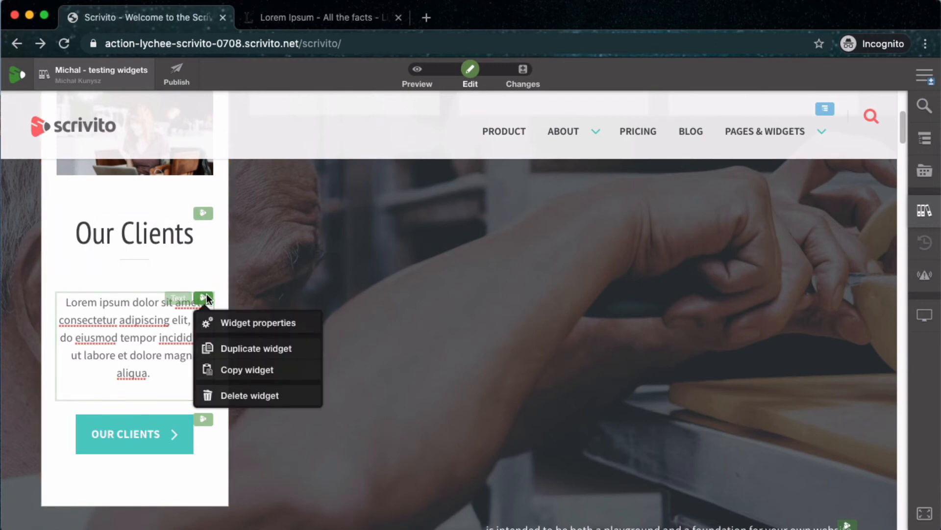
pyautogui.click(241, 323)
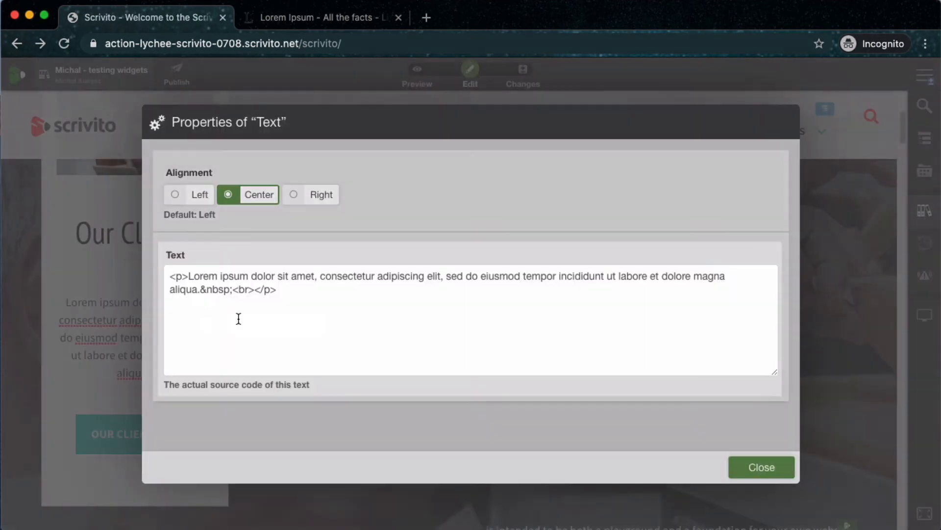
pyautogui.moveTo(189, 275); pyautogui.dragTo(233, 288)
pyautogui.press('Right')
pyautogui.press('BackSpace')
pyautogui.press('BackSpace')
pyautogui.press('BackSpace')
pyautogui.press('BackSpace')
pyautogui.press('BackSpace')
pyautogui.press('BackSpace')
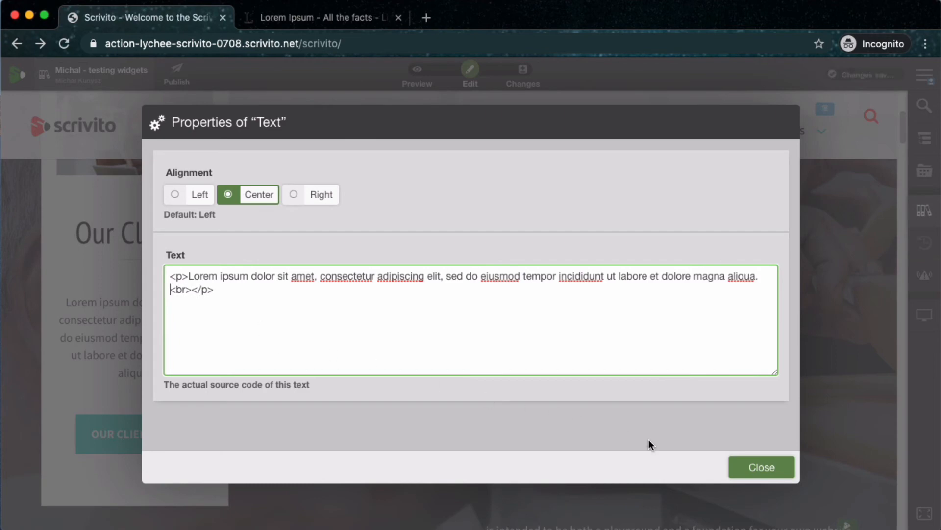
pyautogui.click(764, 467)
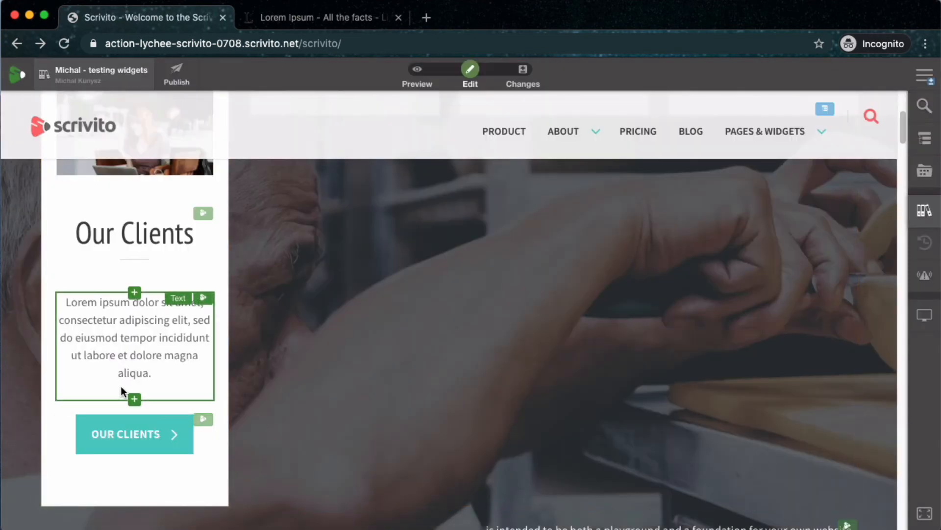
# - Duplicate the finished "Our Clients" Box widget in the first column
pyautogui.click(281, 340)
pyautogui.scroll(5, 284, 307)
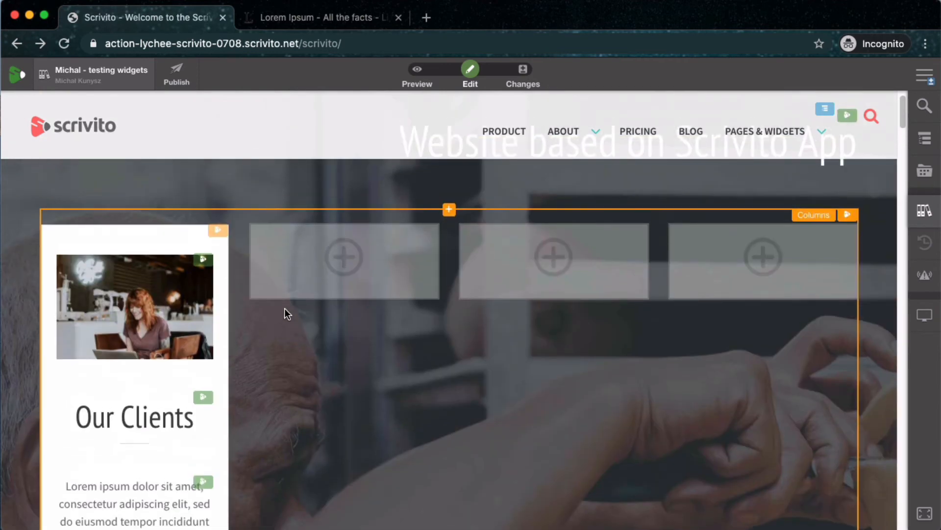
pyautogui.scroll(-2, 284, 308)
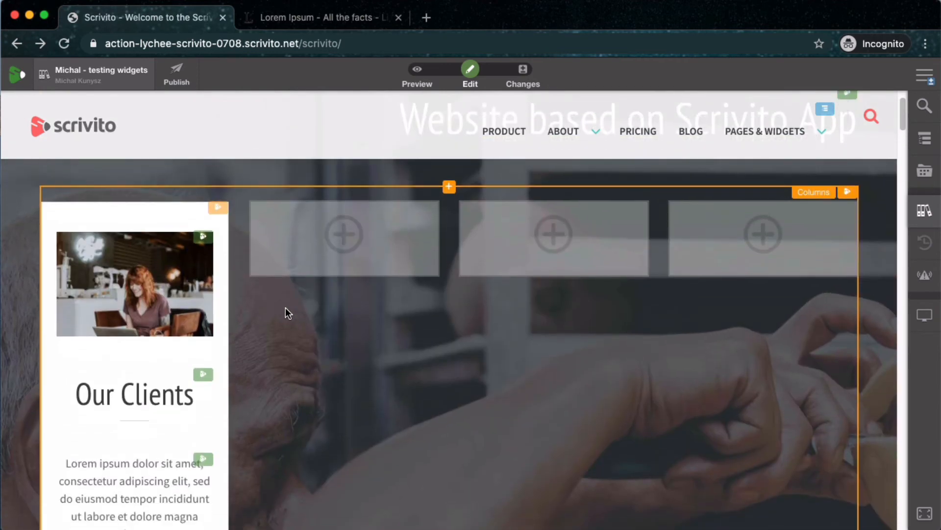
pyautogui.scroll(-4, 285, 307)
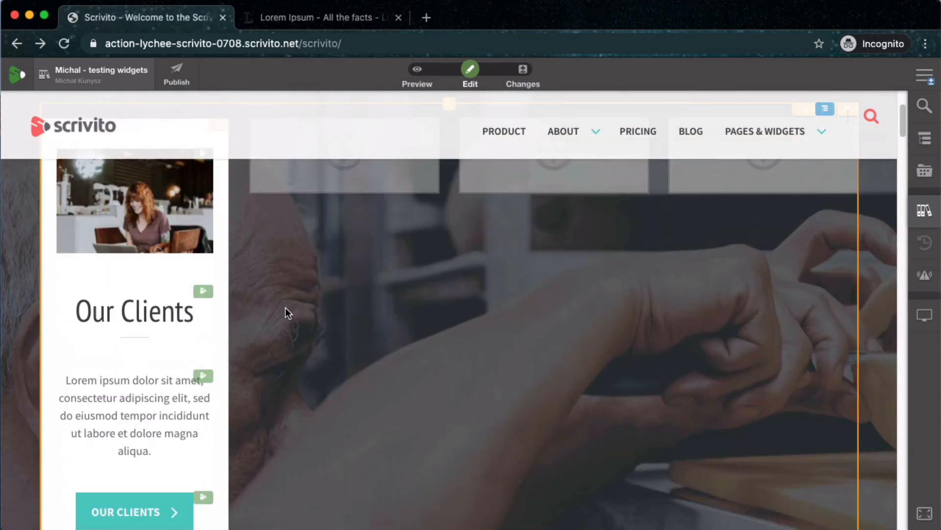
pyautogui.scroll(4, 286, 307)
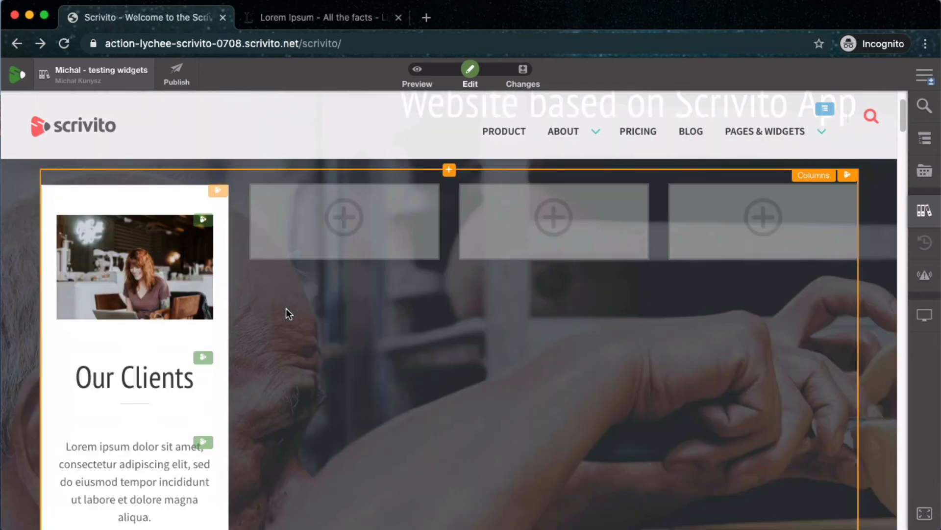
pyautogui.click(219, 192)
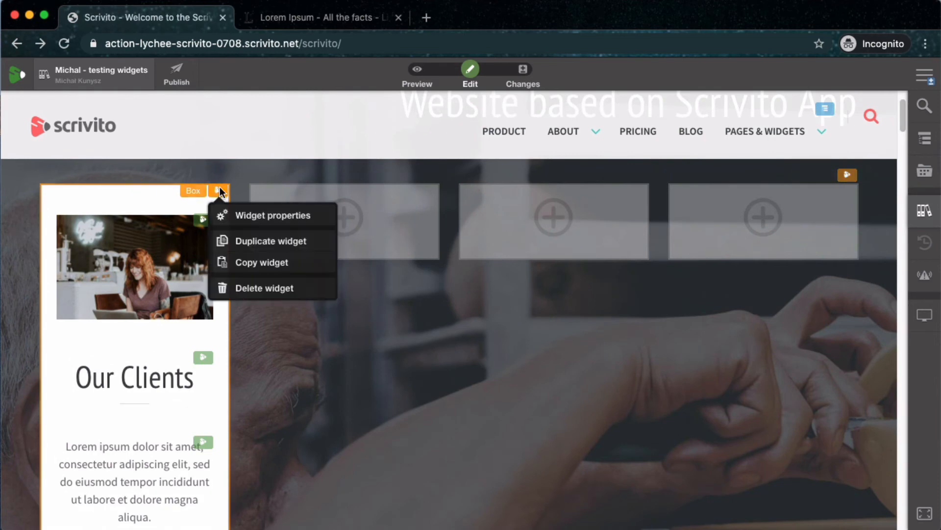
pyautogui.click(254, 245)
# - Move one of the two "Our Clients" boxes from the first column into the empty second column
pyautogui.scroll(-6, 172, 287)
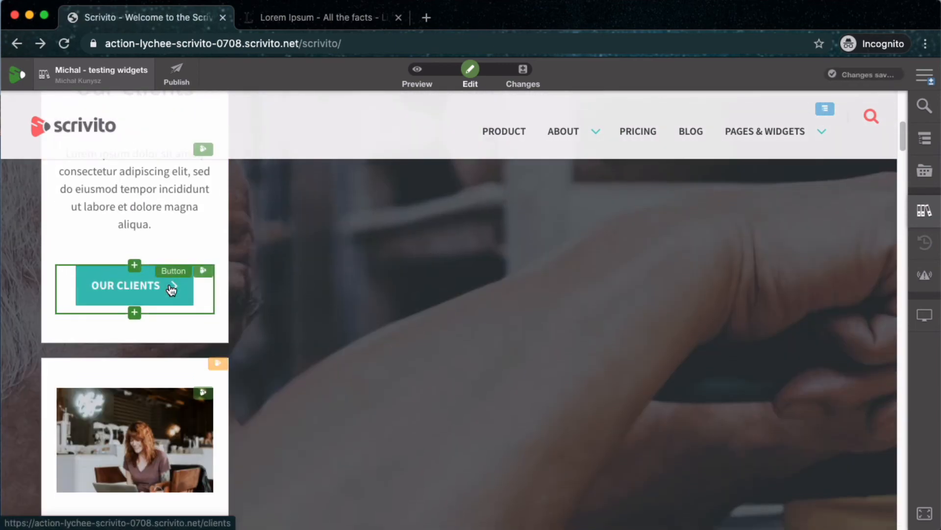
pyautogui.scroll(6, 172, 289)
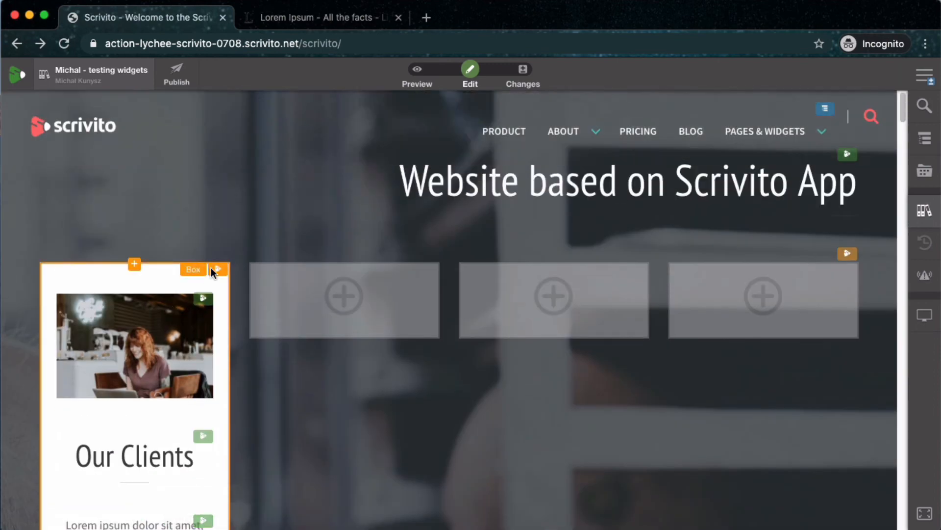
pyautogui.moveTo(217, 268); pyautogui.dragTo(387, 289)
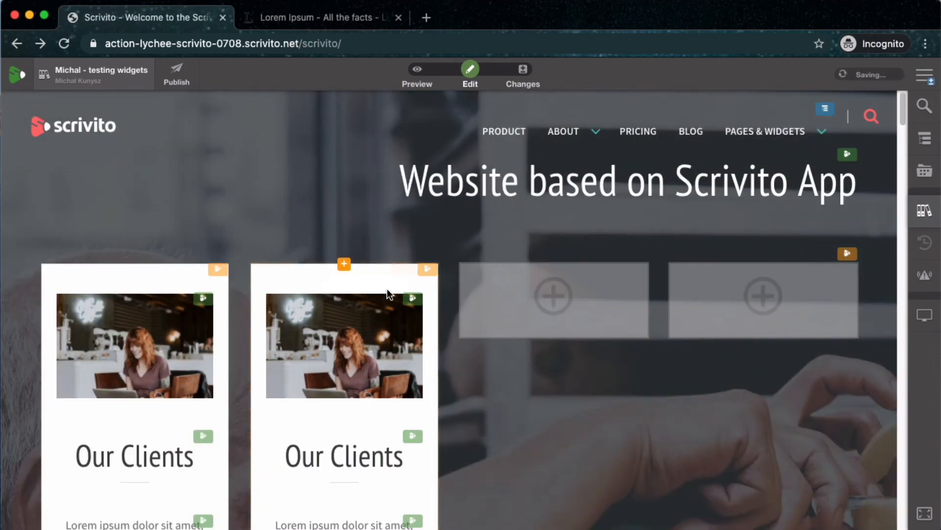
pyautogui.scroll(-6, 400, 344)
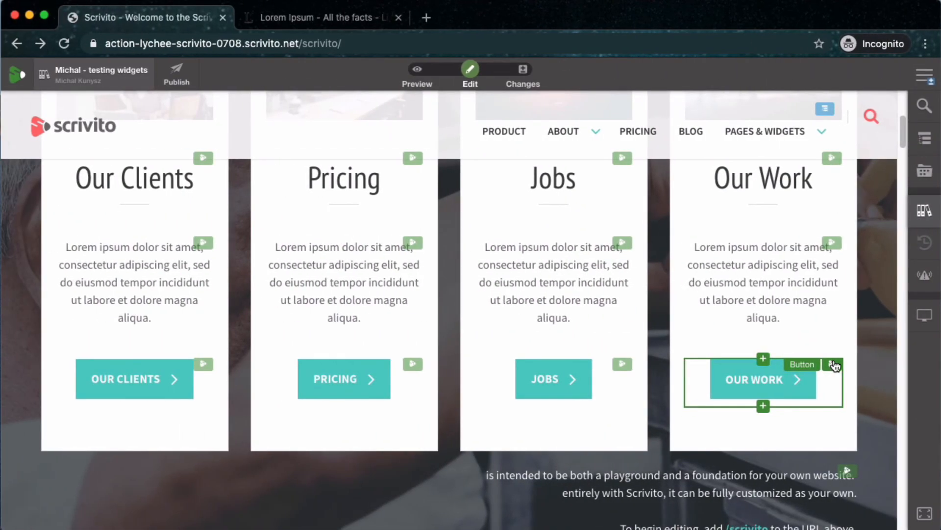
# - Set the background color of the "Our Work" button to Transparent
pyautogui.click(834, 365)
pyautogui.click(780, 387)
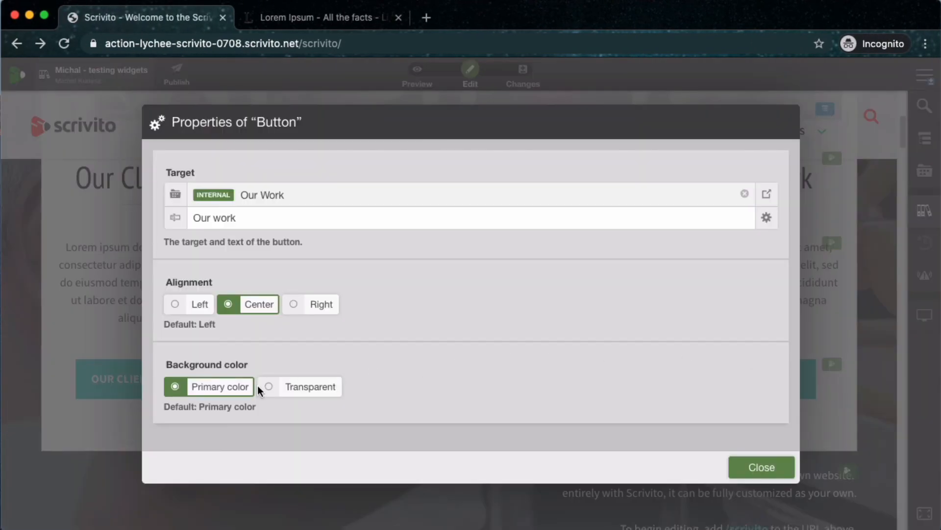
pyautogui.click(297, 387)
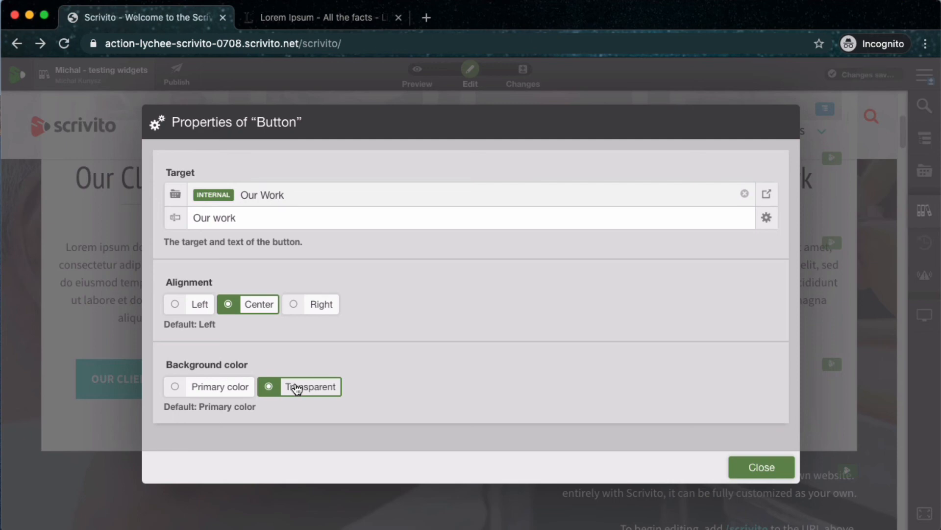
pyautogui.click(758, 468)
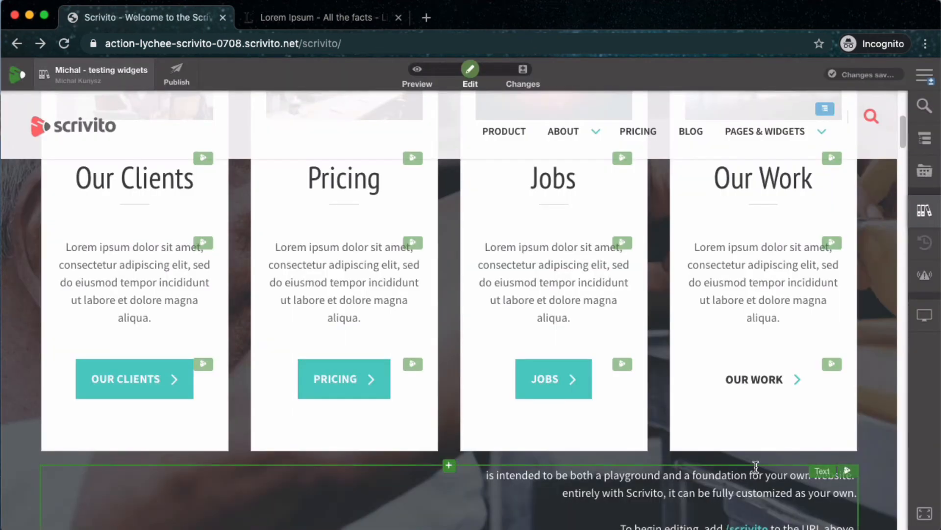
# - Set the background color of the "Jobs" button in the third column to Transparent
pyautogui.click(623, 364)
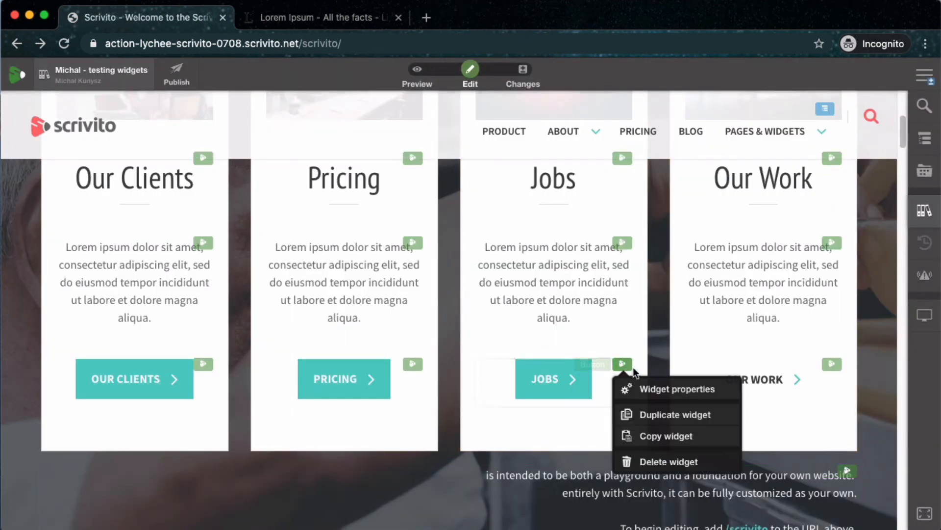
pyautogui.click(646, 384)
pyautogui.click(301, 387)
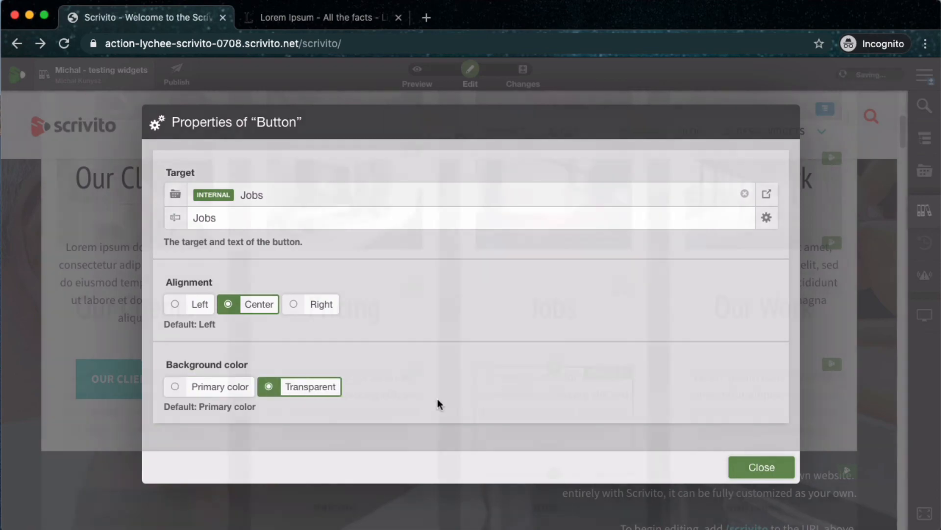
pyautogui.press('Escape')
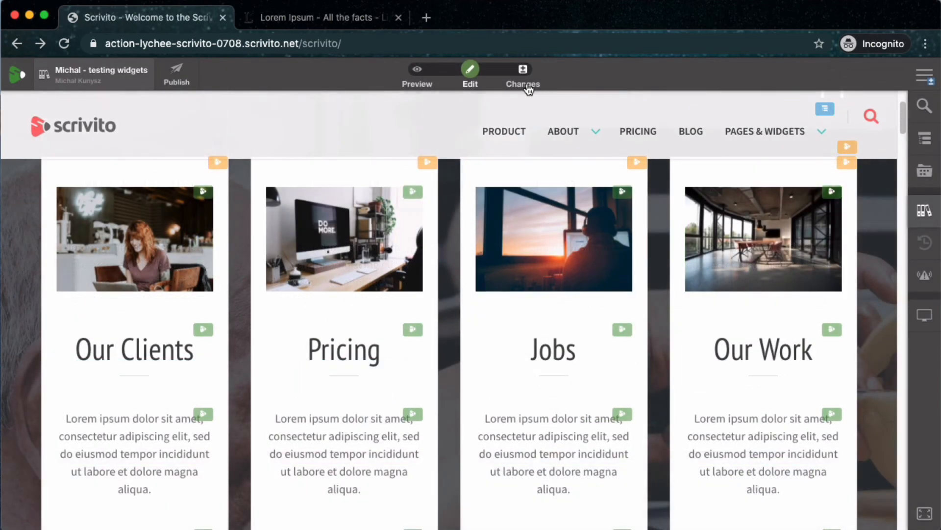
# - Preview the homepage and check the four boxes, their button styles and the distance to the text below
pyautogui.click(418, 73)
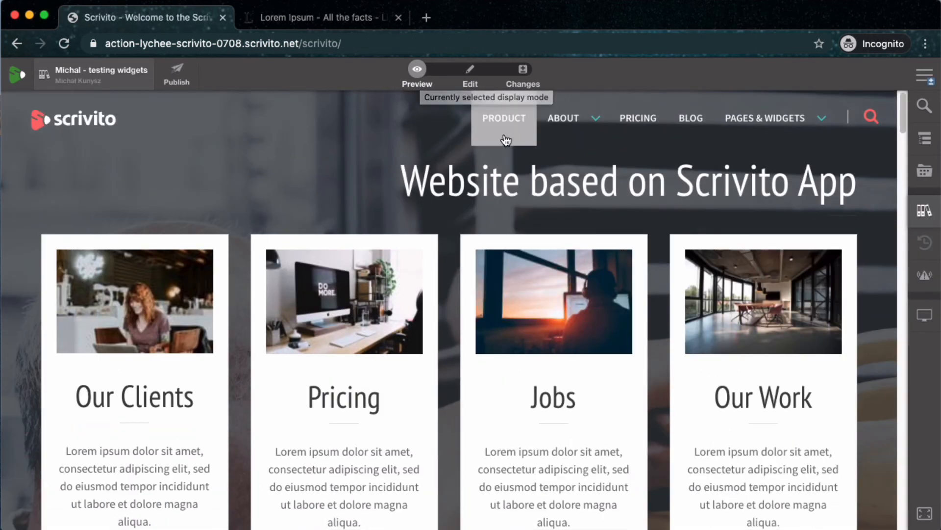
pyautogui.scroll(-3, 519, 152)
pyautogui.scroll(-5, 519, 151)
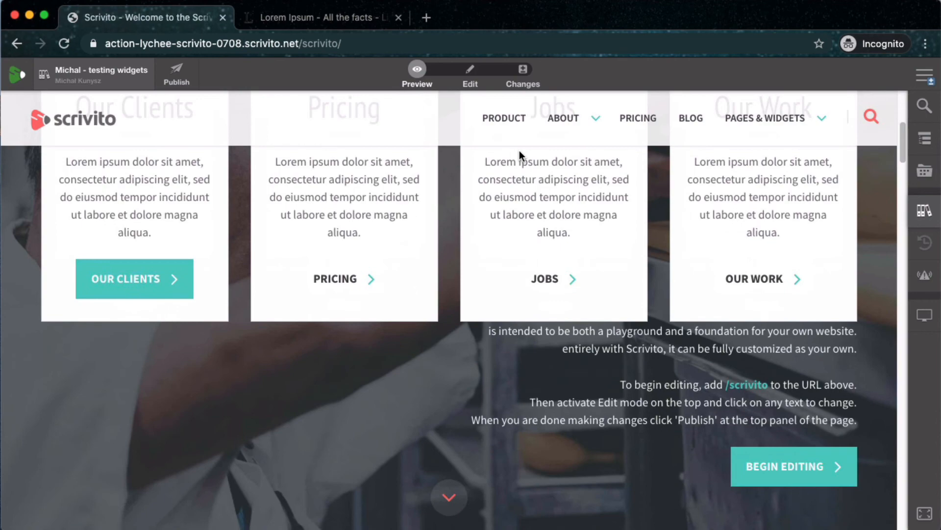
pyautogui.scroll(2, 463, 287)
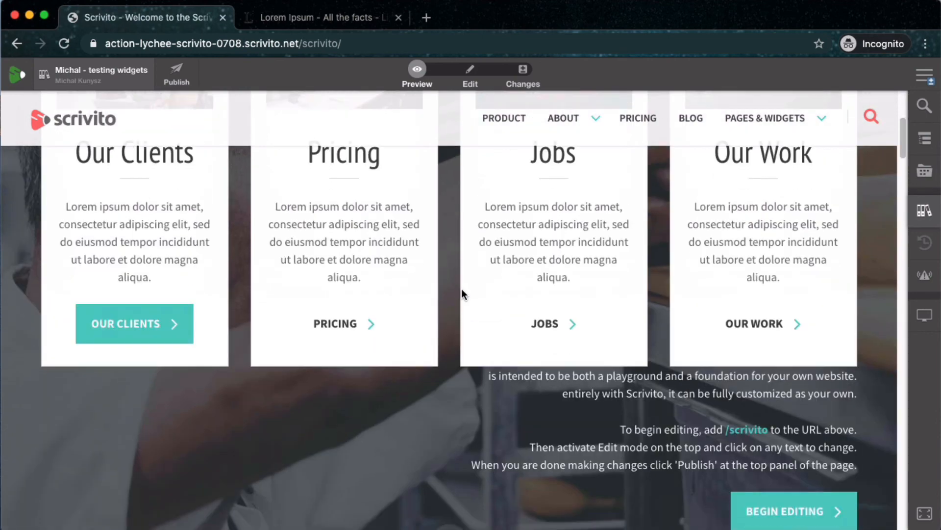
# - Return to editing and insert a Space widget between the four-column section and the Text widget below it
pyautogui.click(471, 79)
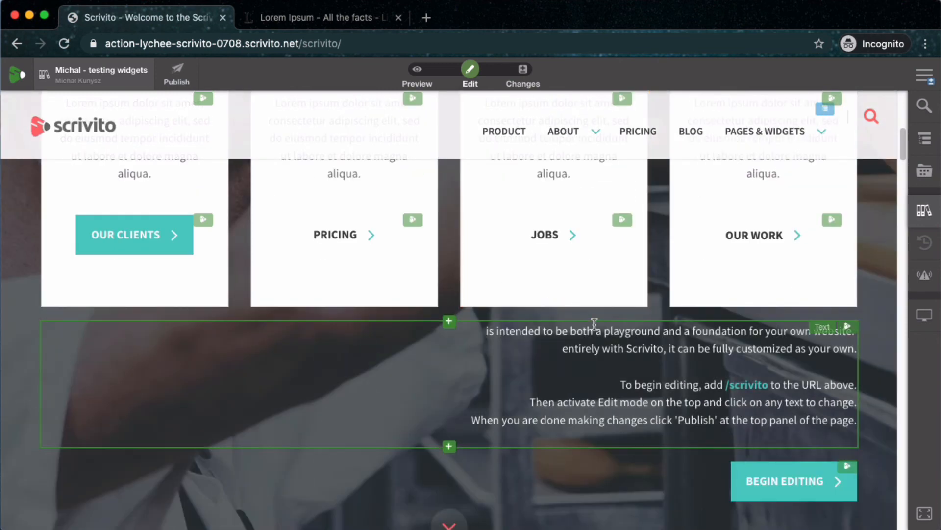
pyautogui.click(450, 323)
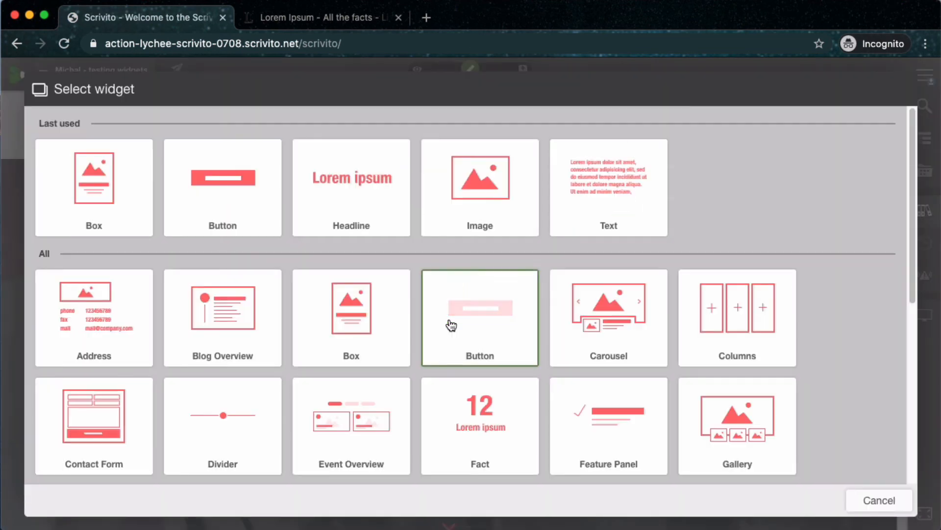
pyautogui.scroll(-3, 328, 280)
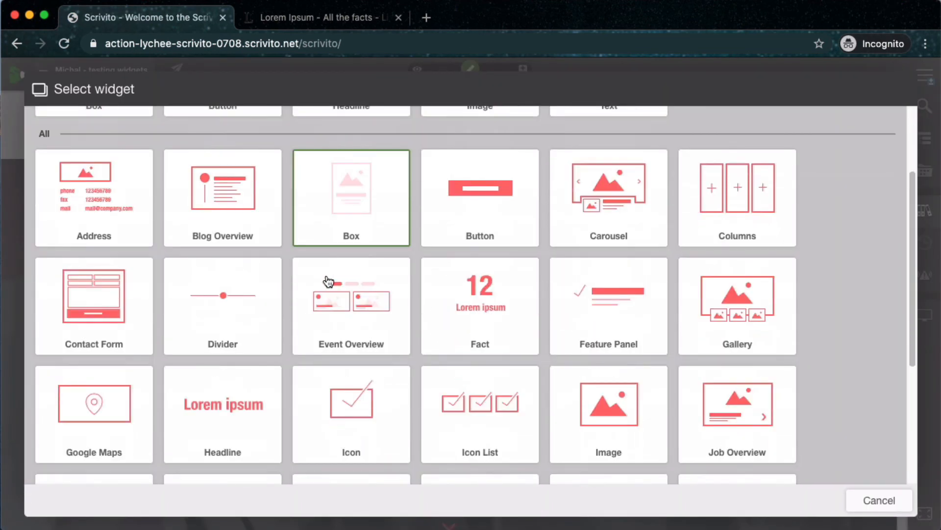
pyautogui.scroll(-4, 328, 281)
pyautogui.click(327, 277)
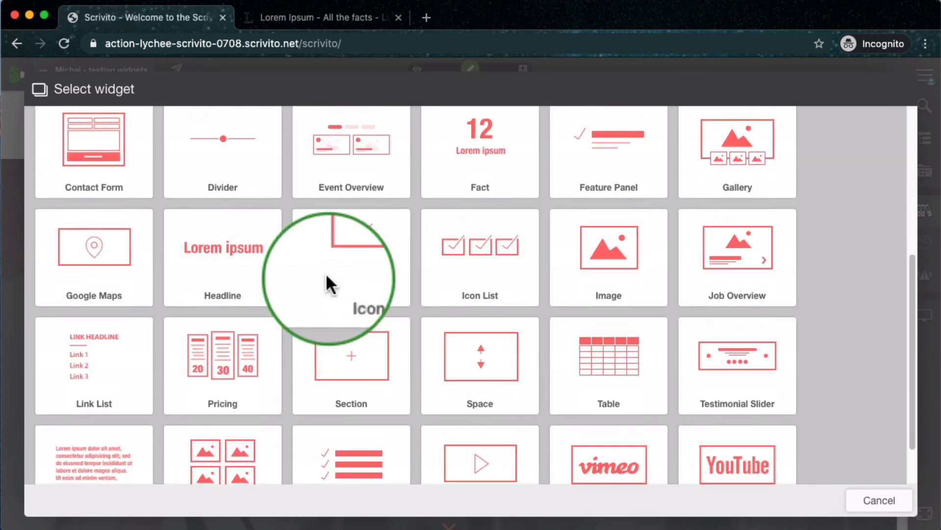
pyautogui.click(510, 391)
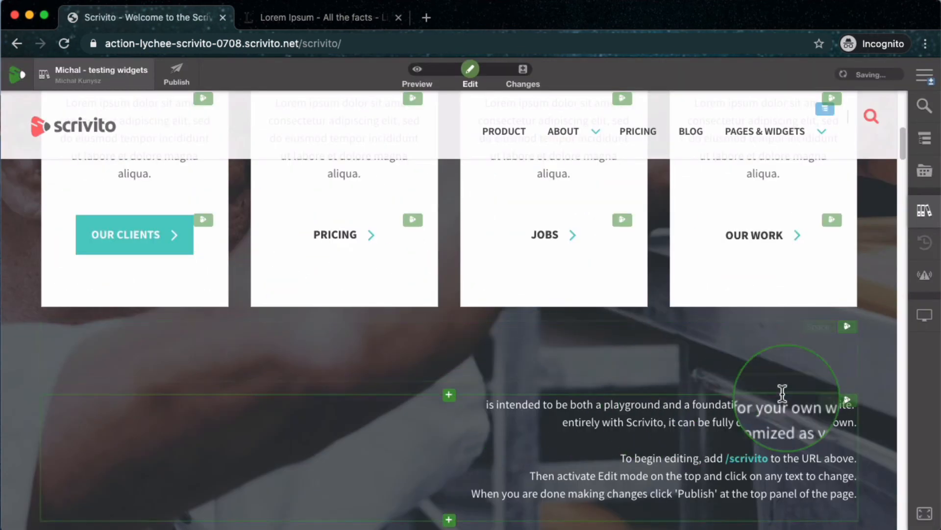
# - Preview the homepage again and check the spacing between the boxes and the text below
pyautogui.click(422, 76)
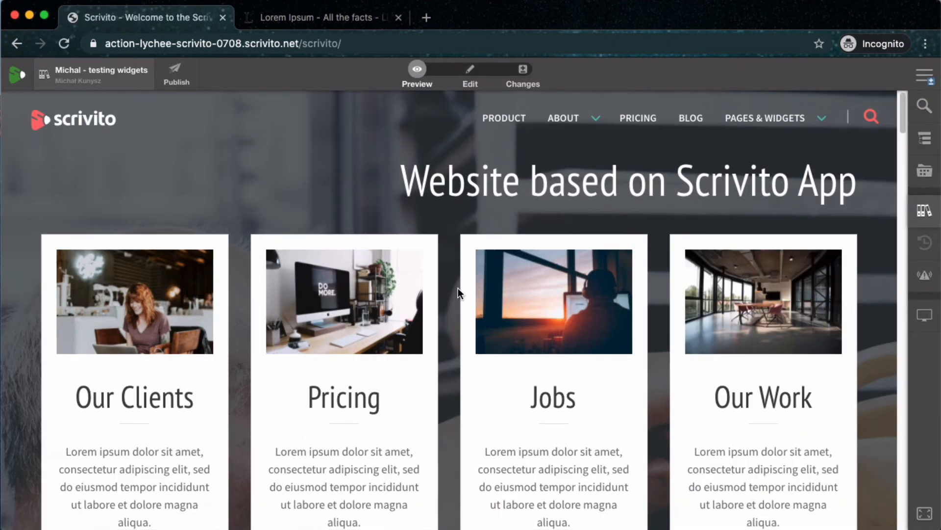
pyautogui.scroll(-5, 458, 287)
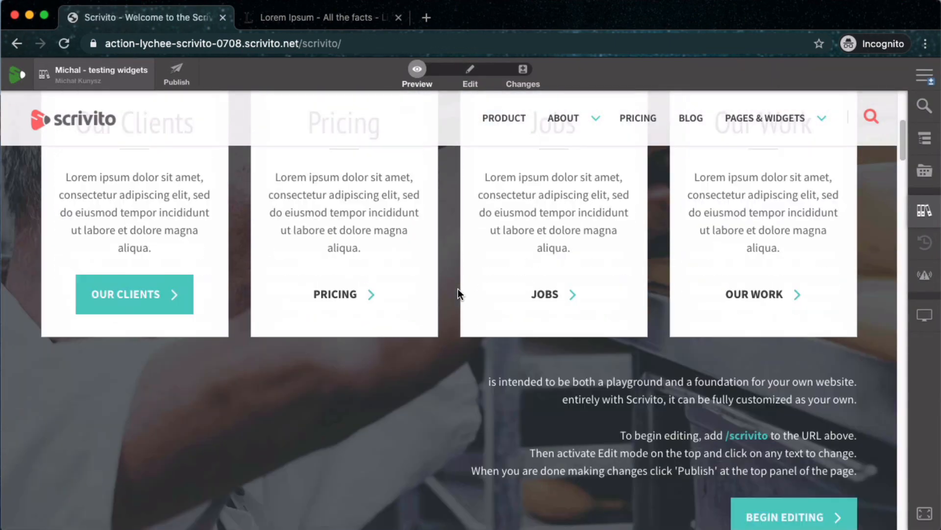
pyautogui.scroll(-2, 458, 294)
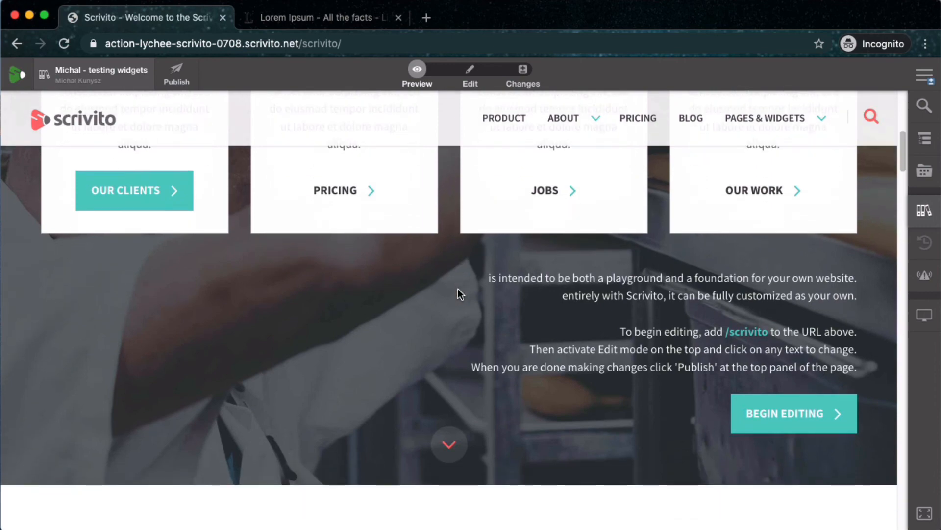
pyautogui.scroll(7, 458, 288)
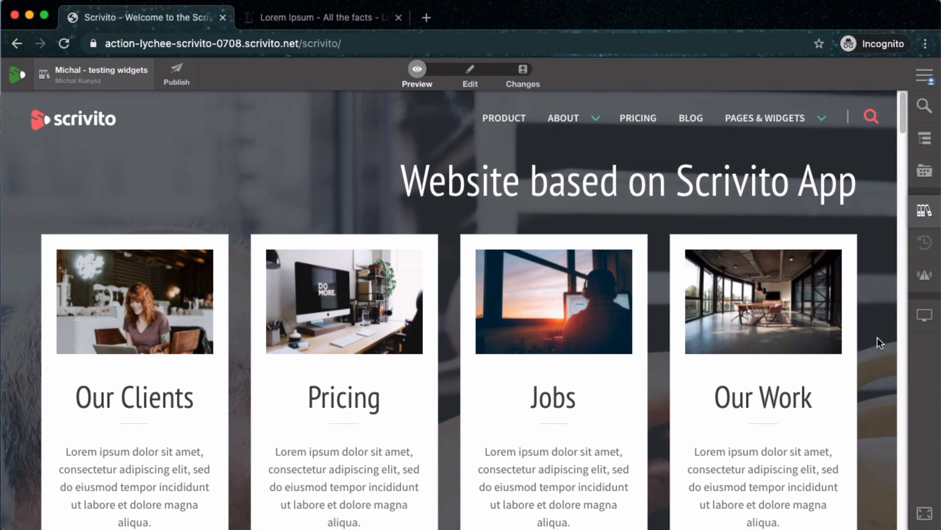
# - Preview the homepage at the Laptop size and check the layout of the four boxes
pyautogui.click(925, 316)
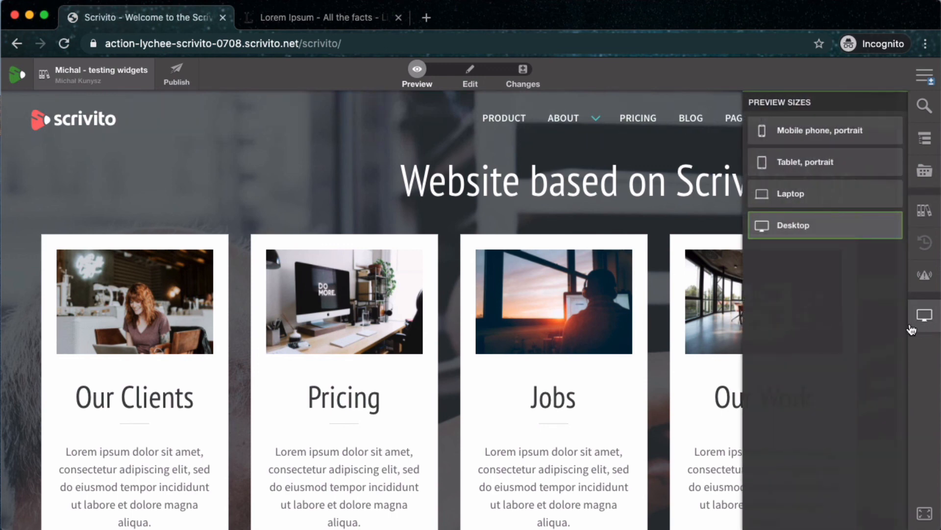
pyautogui.click(811, 193)
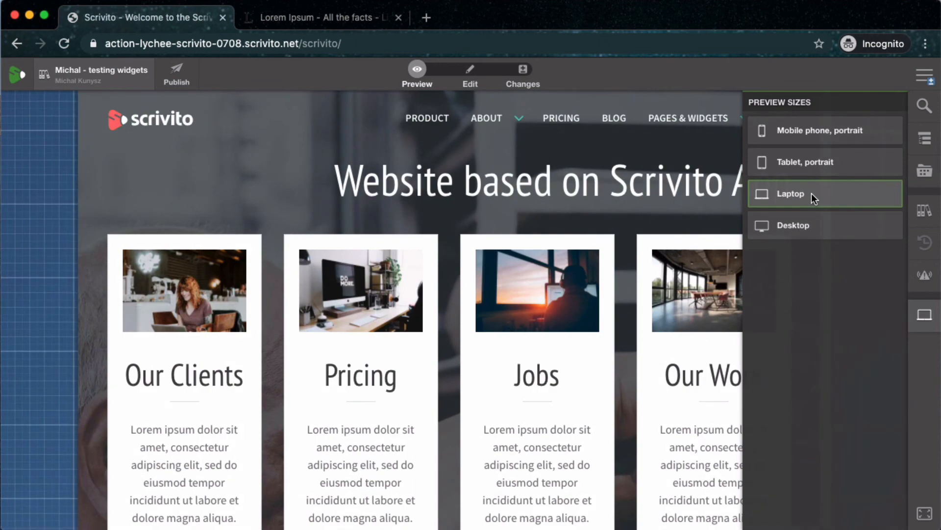
pyautogui.scroll(-5, 631, 224)
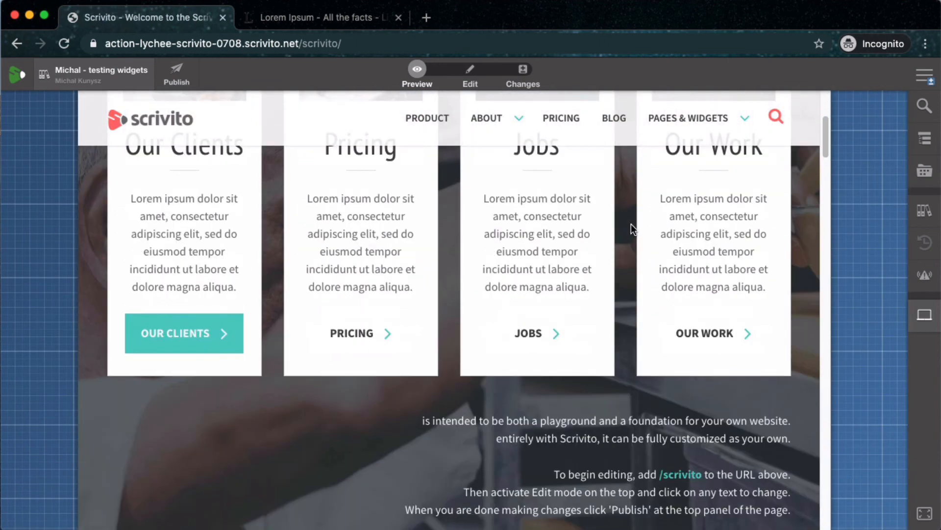
pyautogui.scroll(4, 631, 223)
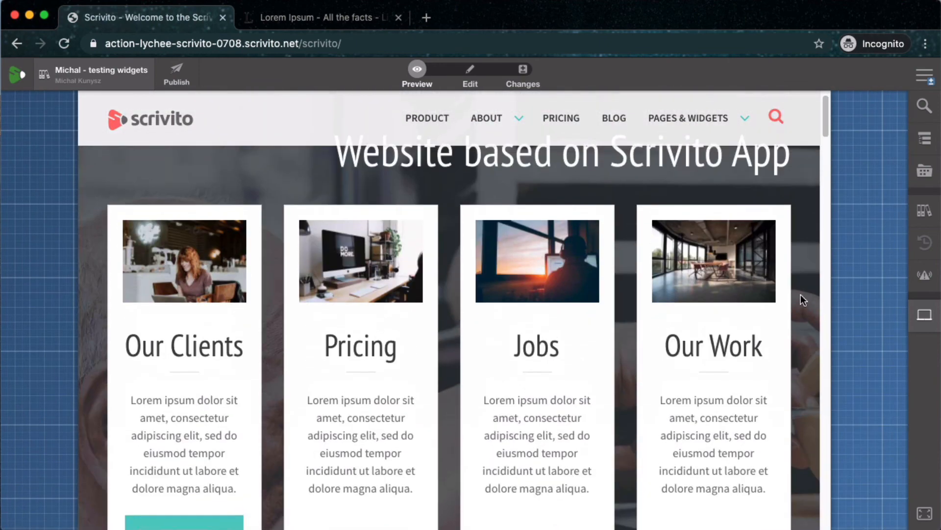
# - Preview the homepage at the "Tablet, portrait" size and look through the boxes from "Our Clients" to "Our Work"
pyautogui.click(919, 318)
pyautogui.click(842, 171)
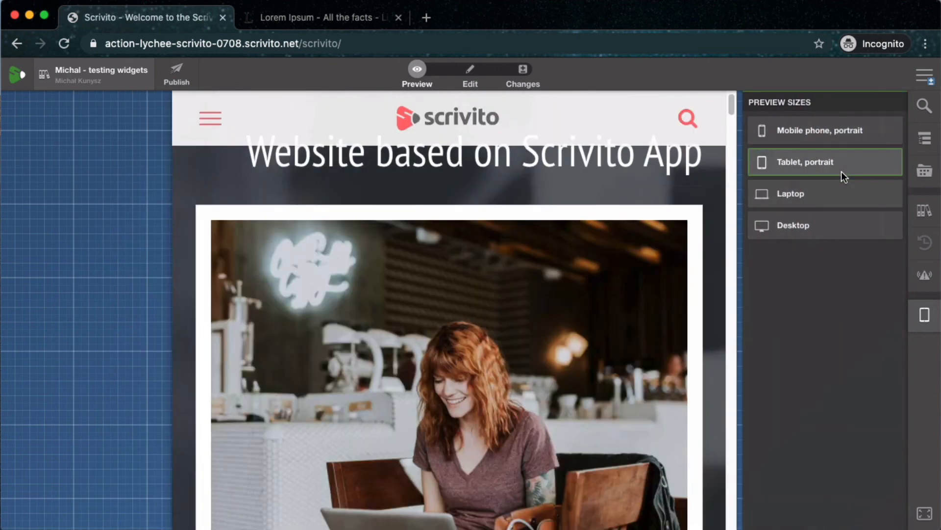
pyautogui.scroll(-8, 620, 293)
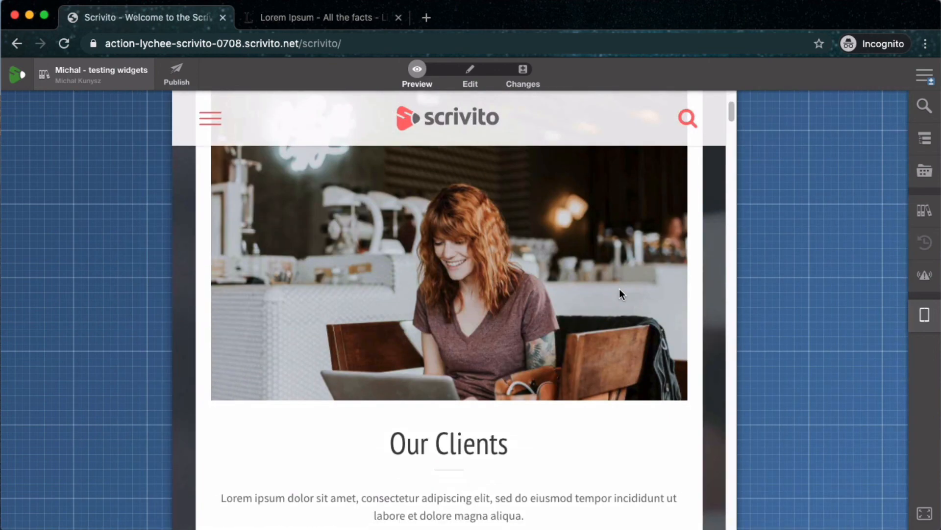
pyautogui.scroll(-5, 620, 293)
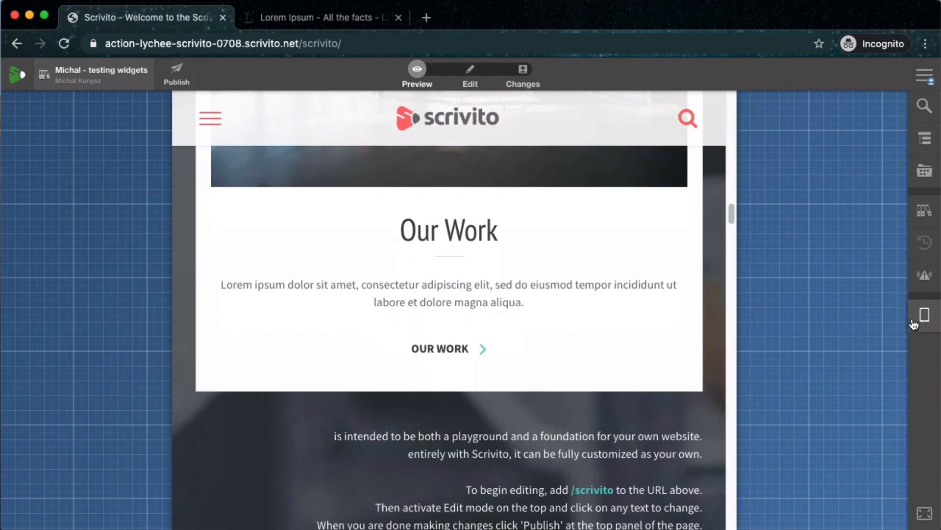
# - Preview the homepage at the "Mobile phone, portrait" size and look through the boxes from the page's beginning
pyautogui.click(913, 324)
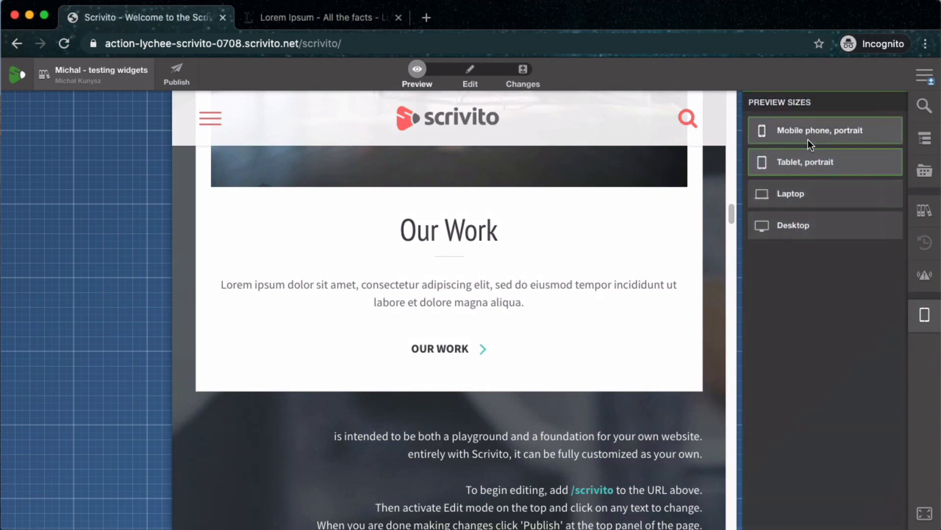
pyautogui.click(808, 139)
pyautogui.scroll(8, 517, 320)
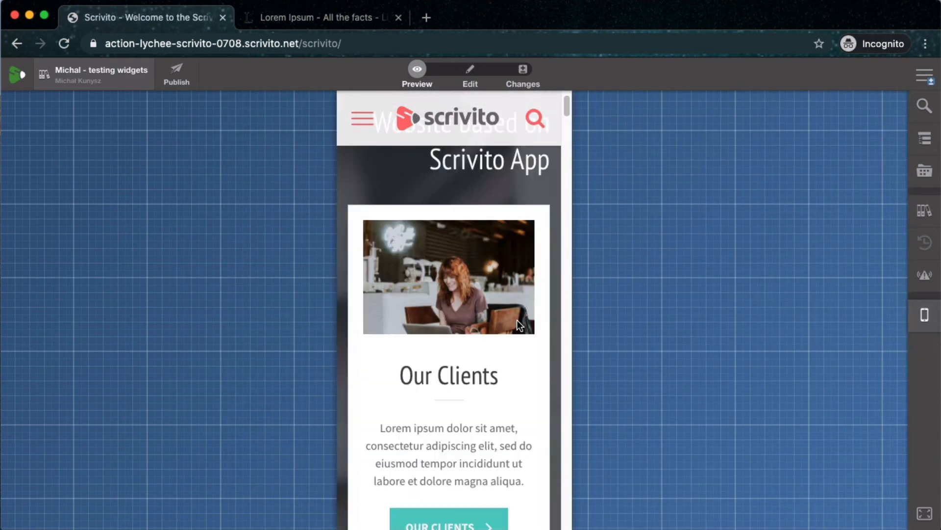
pyautogui.scroll(2, 518, 323)
pyautogui.scroll(-5, 520, 325)
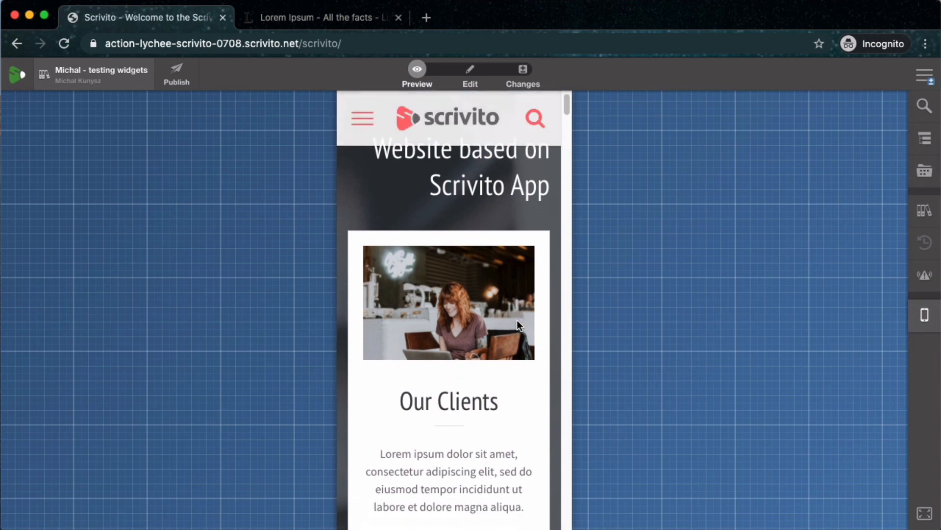